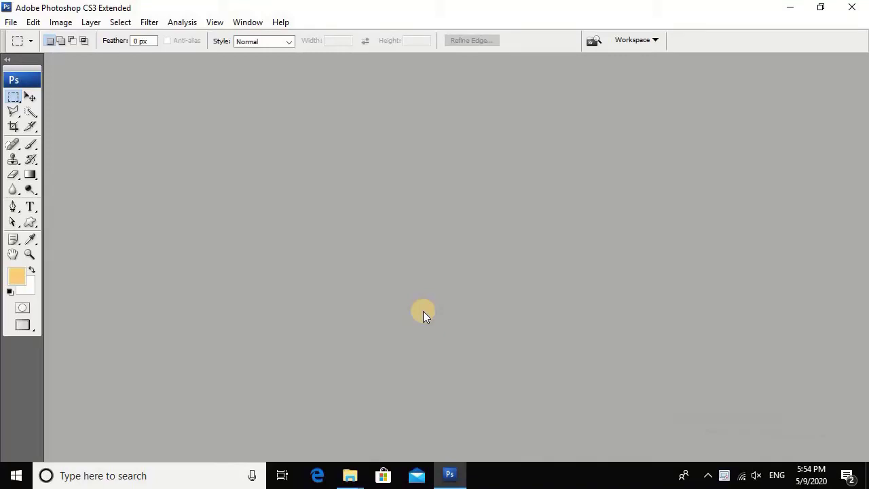
Create a new 30 × 12 inch document at 200 pixels/inch.
key("ctrl+n")
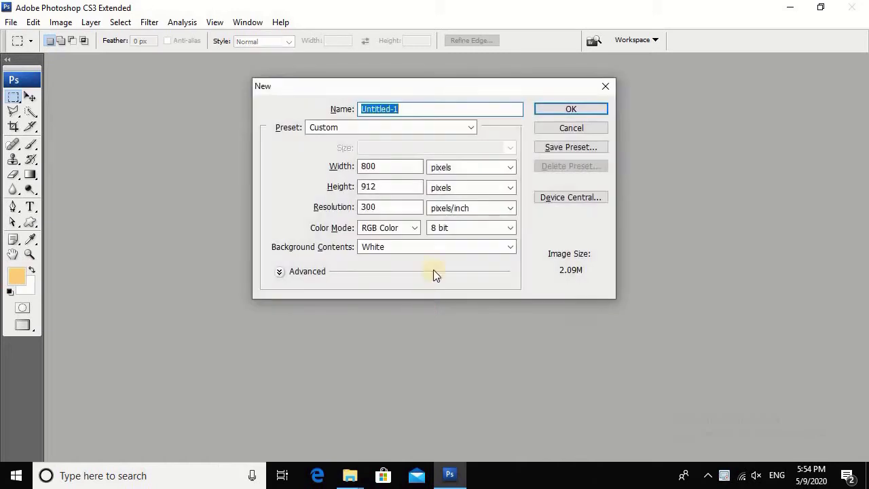
left_click(457, 175)
left_click(462, 189)
left_click(342, 167)
type("3")
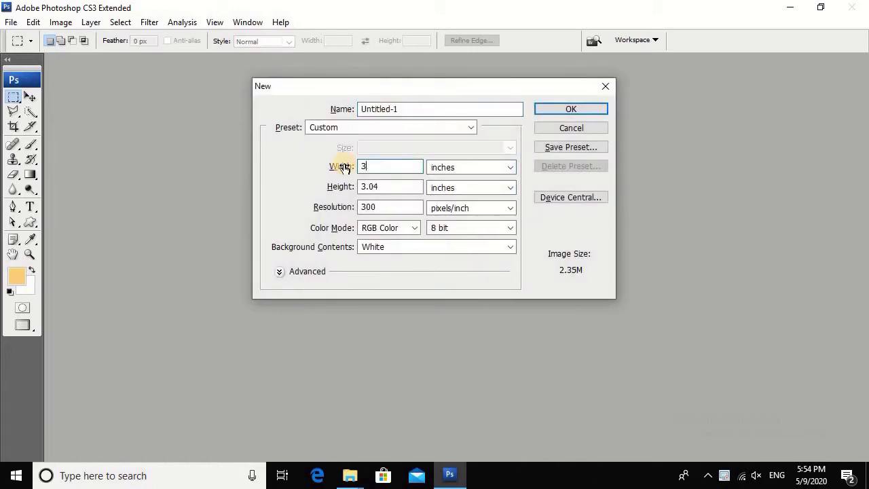
type("0")
key("Tab")
type("12")
key("Tab")
key("Tab")
type("200")
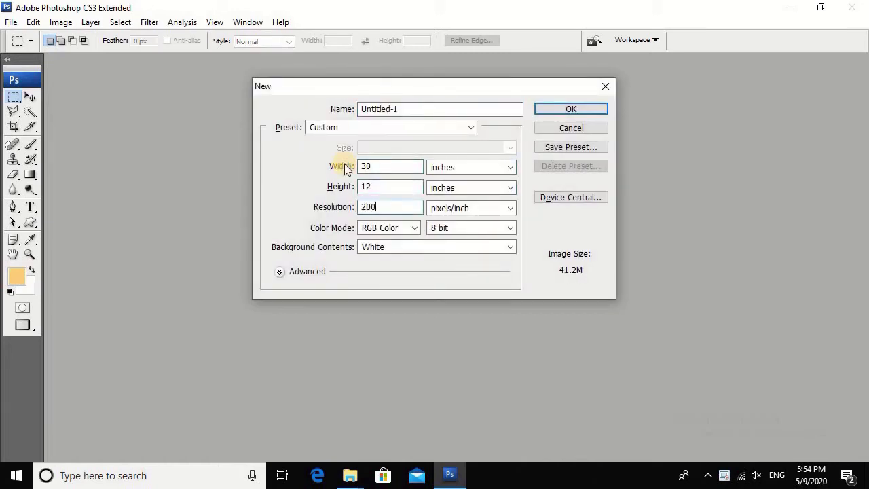
key("Return")
Add a vertical guide at 15 inches down the page centre.
key("ctrl+0")
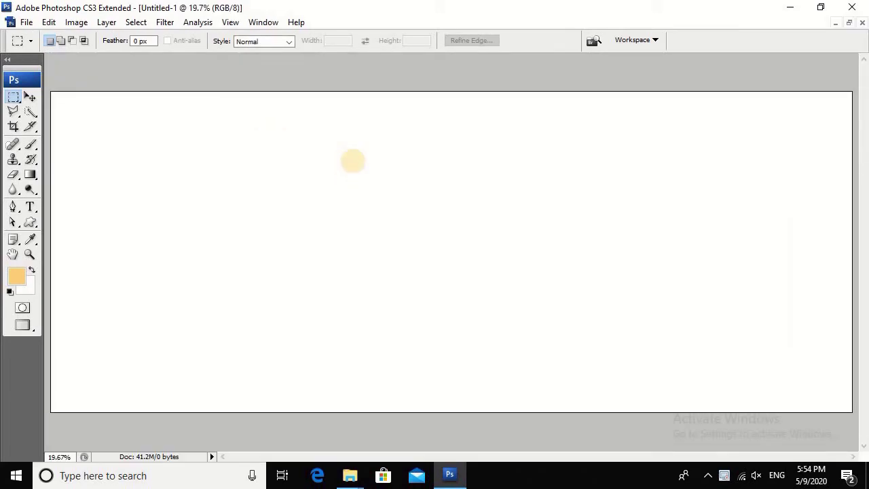
left_click(230, 21)
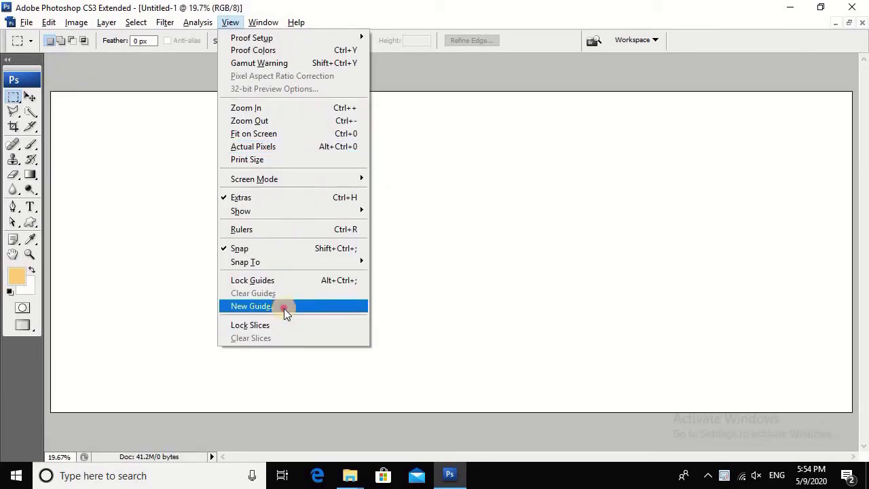
left_click(284, 307)
type("15")
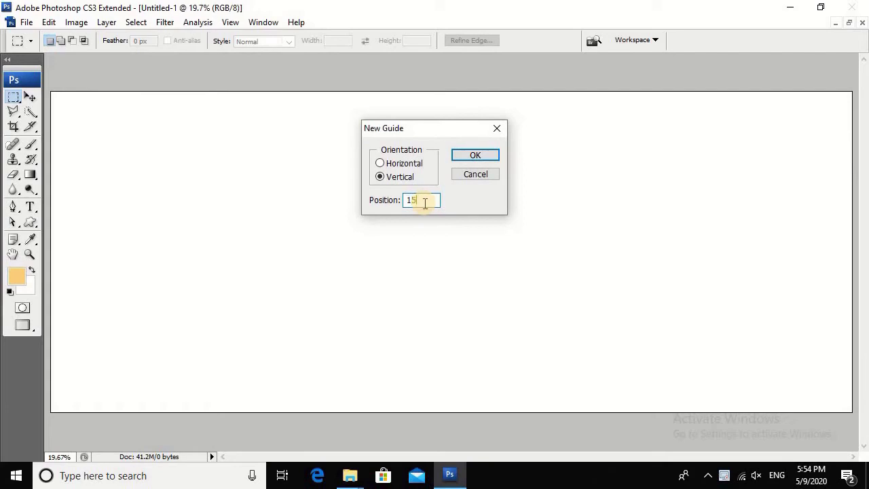
left_click(469, 155)
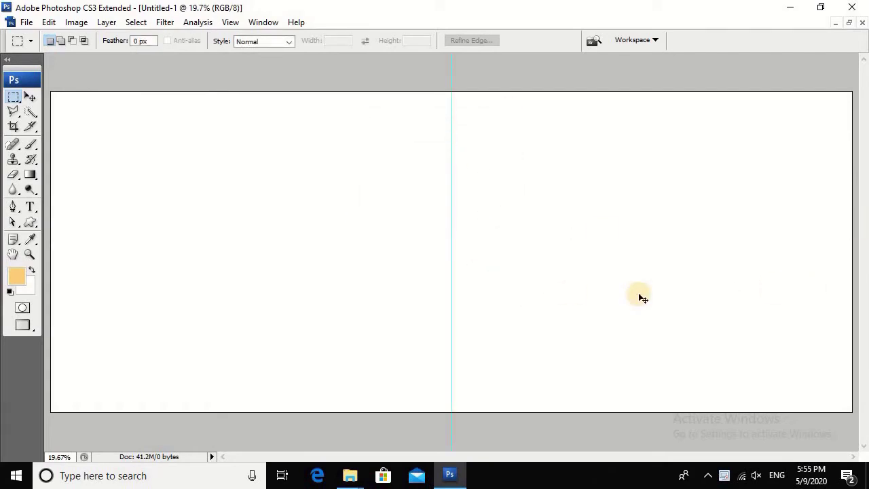
key("ctrl+minus")
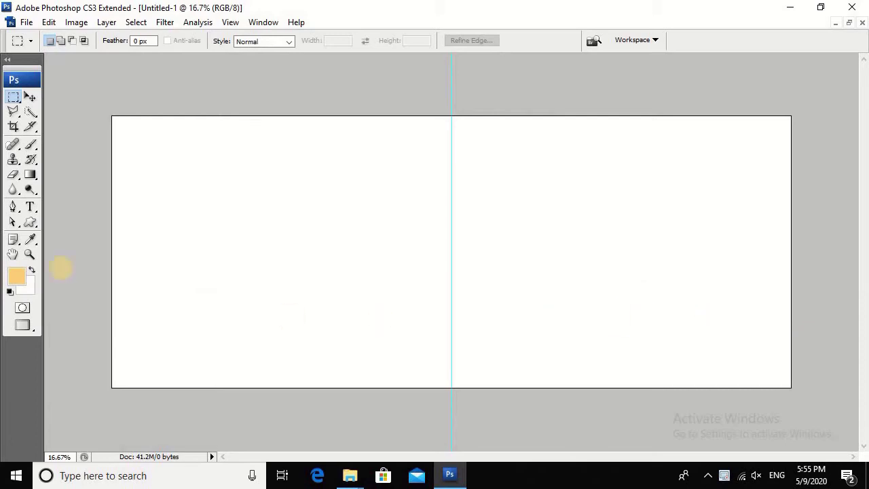
Fill the spread with light orange (fdca73) and darken it slightly with Hue/Saturation Lightness.
left_click(15, 277)
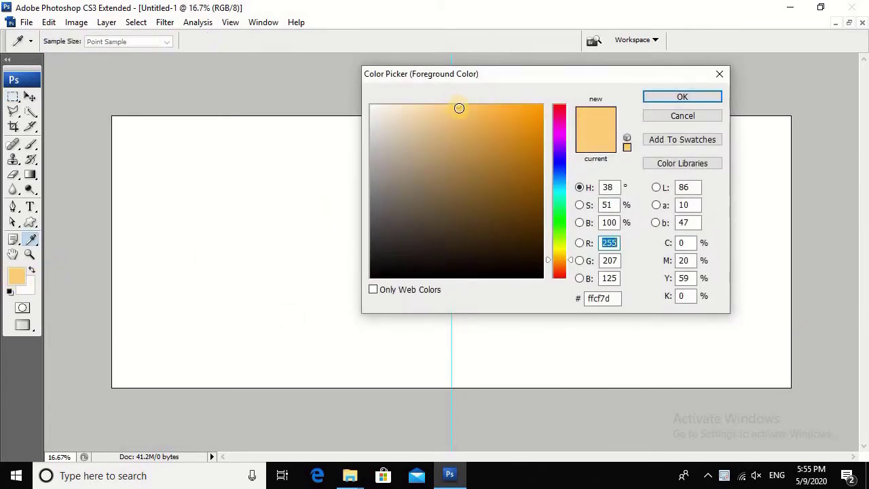
left_click_drag(460, 106, 461, 104)
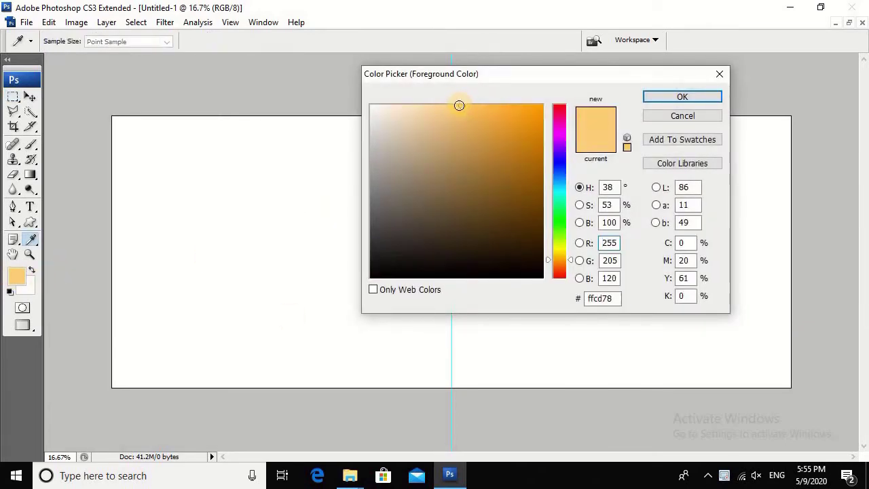
left_click_drag(460, 104, 464, 107)
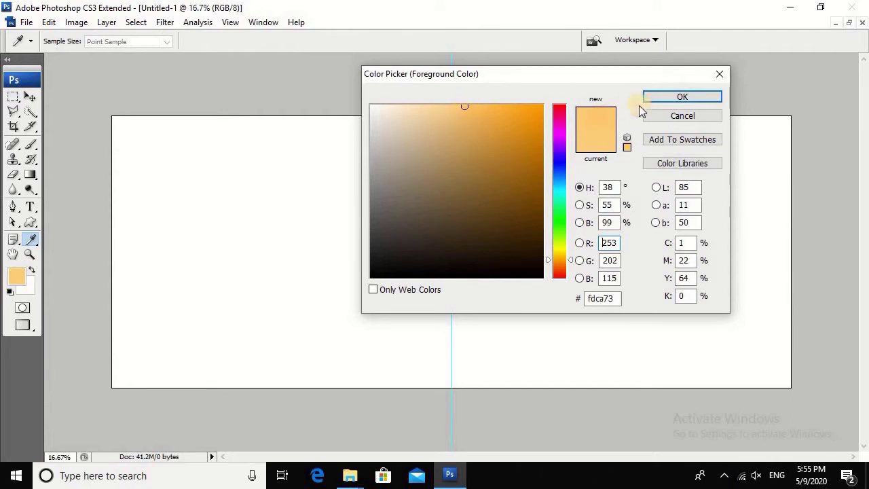
left_click(682, 97)
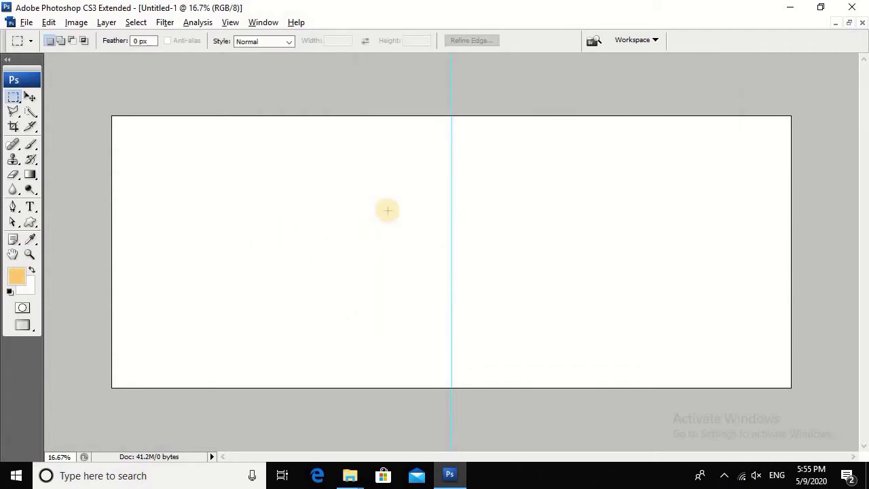
key("alt+BackSpace")
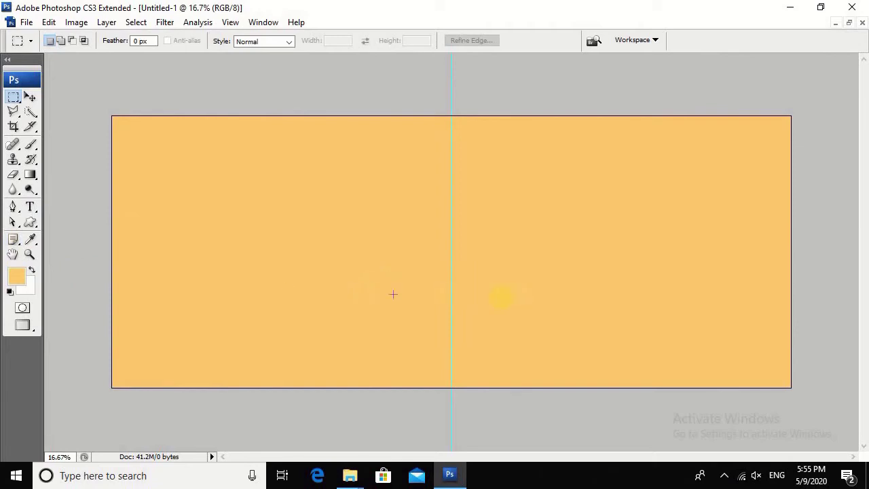
key("ctrl+u")
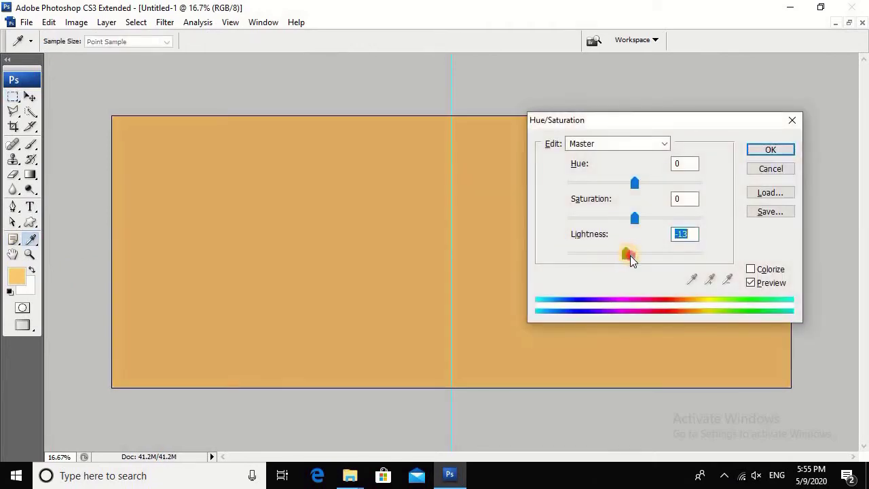
left_click_drag(626, 254, 631, 256)
left_click(759, 153)
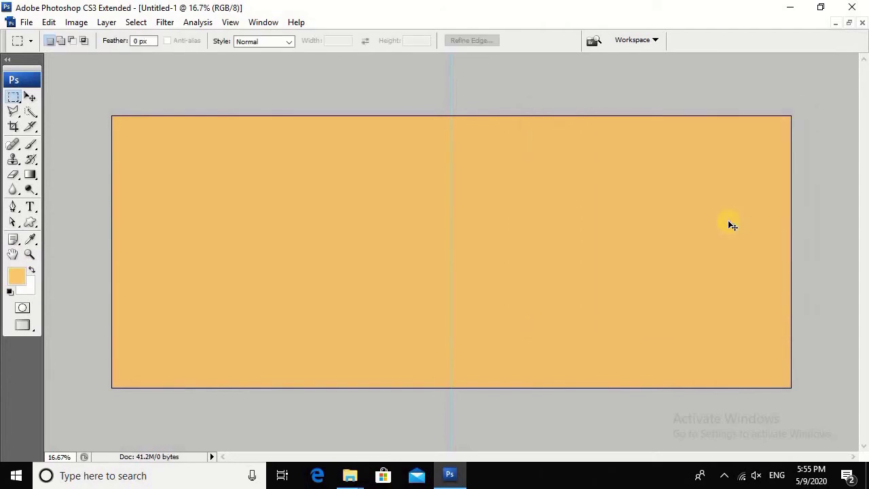
Open the couple photo GDS_4069.JPG from the album folder in Explorer.
left_click(350, 475)
left_click(490, 420)
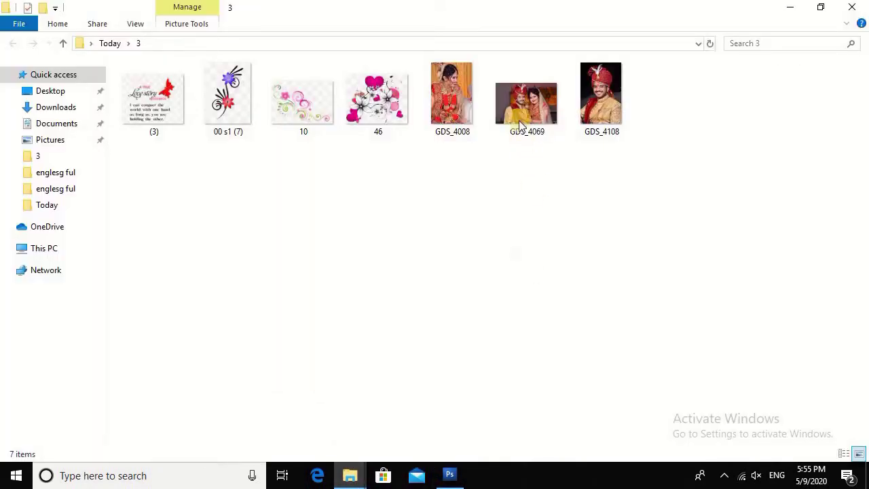
double_click(526, 119)
key("alt+t")
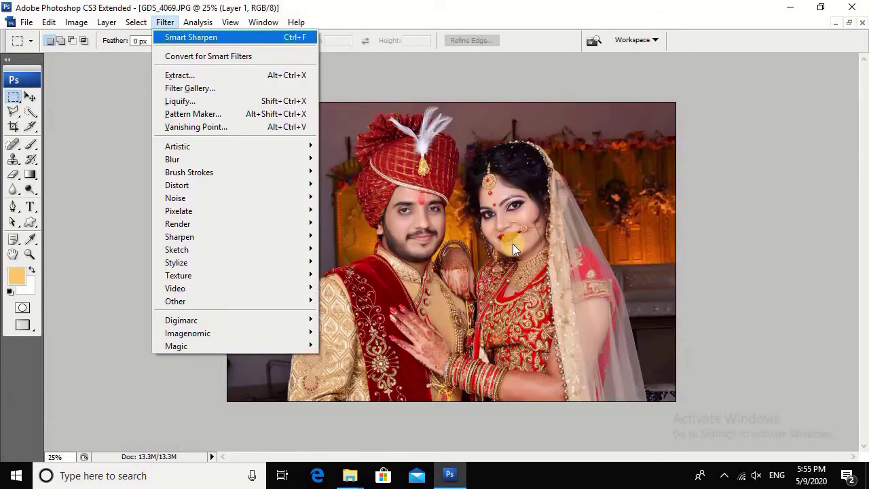
mouse_move(172, 159)
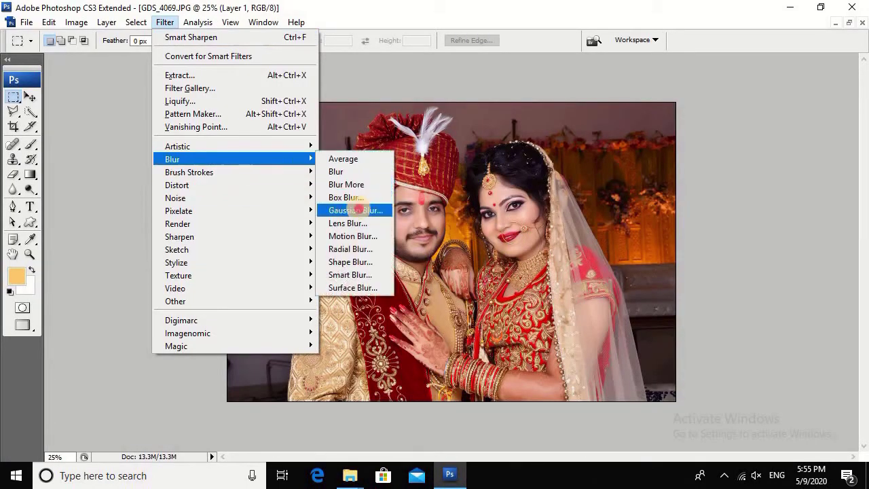
Apply a strong Gaussian Blur to the couple photo.
left_click(358, 210)
key("Return")
left_click(14, 97)
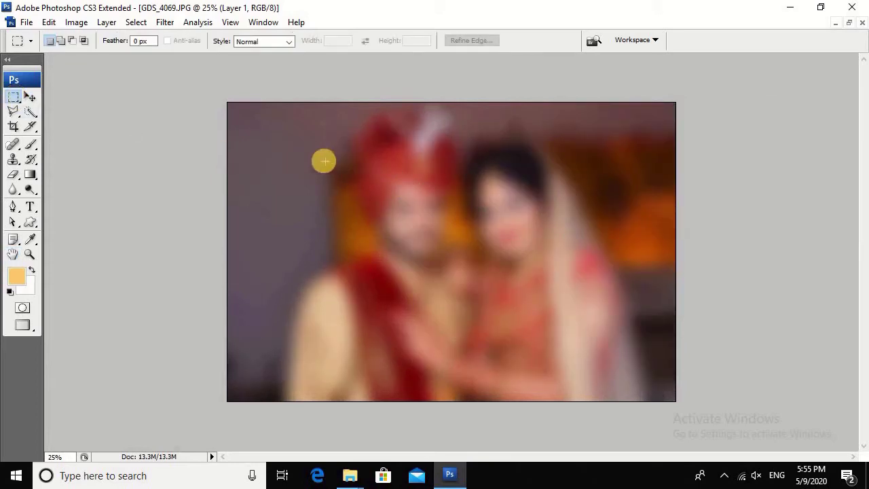
Cut a square around the couple, close the photo unsaved, and paste it into the spread.
left_click_drag(350, 148, 534, 333)
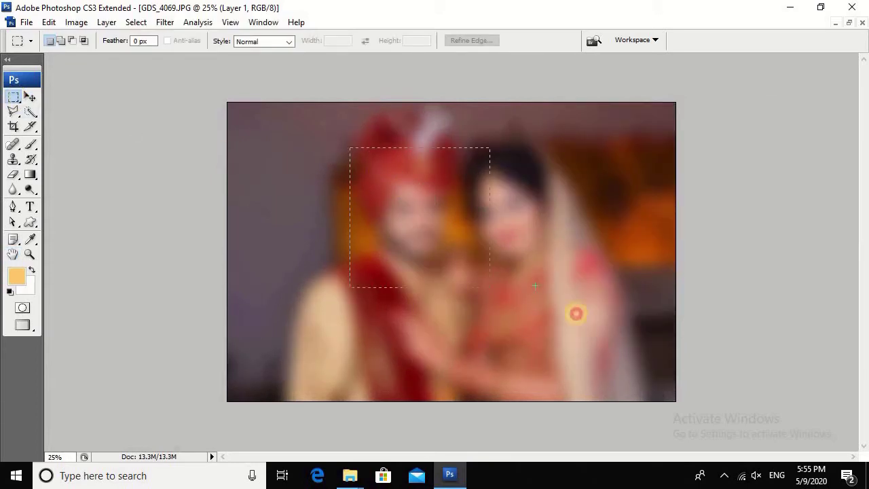
left_click_drag(615, 331, 561, 359)
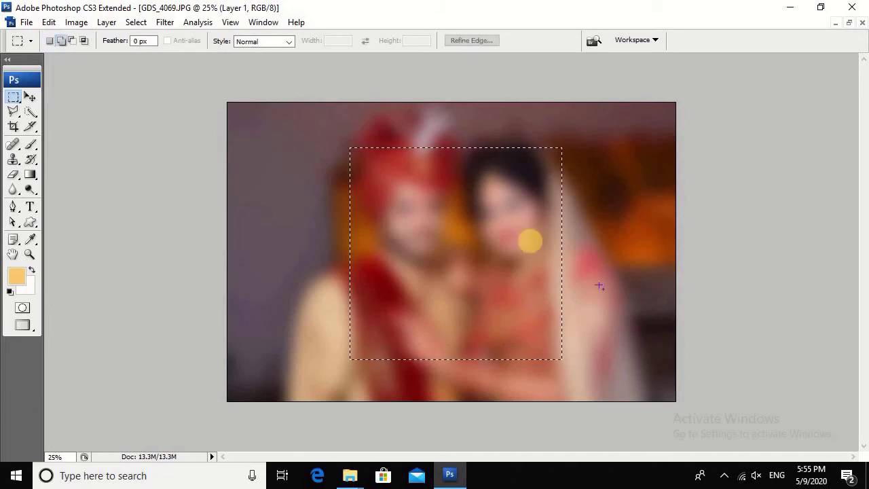
key("ctrl+x")
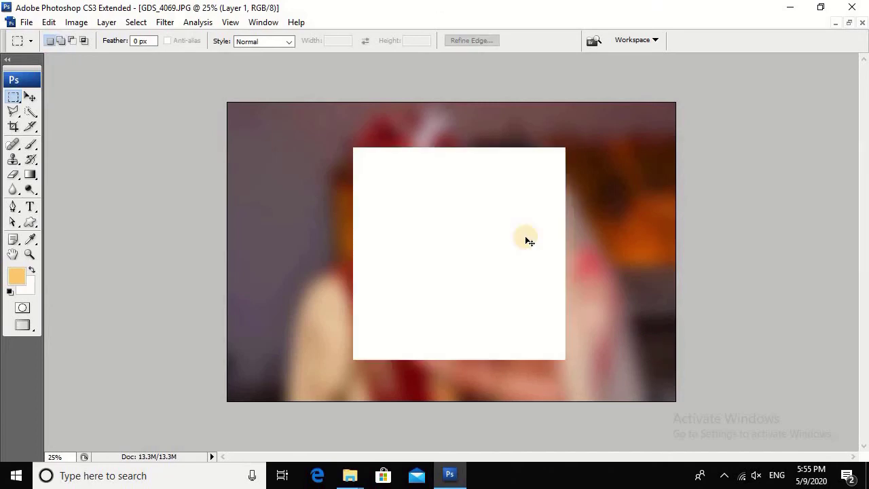
left_click(862, 22)
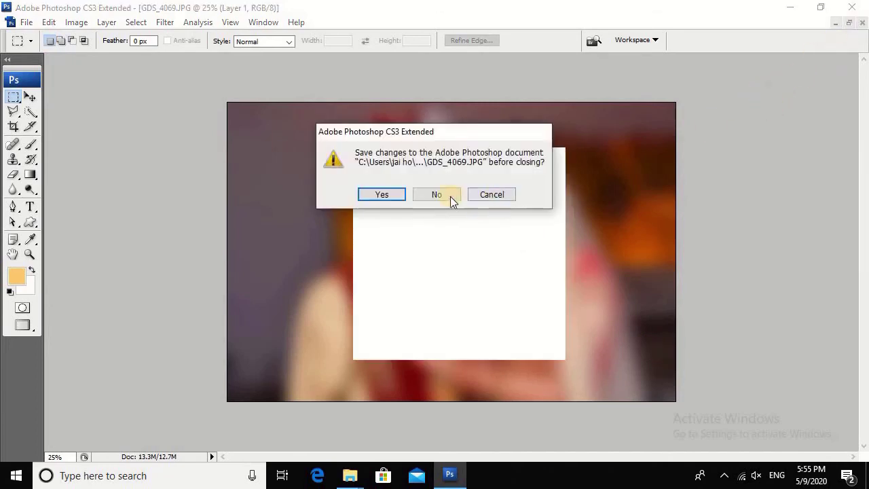
left_click(444, 196)
key("ctrl+v")
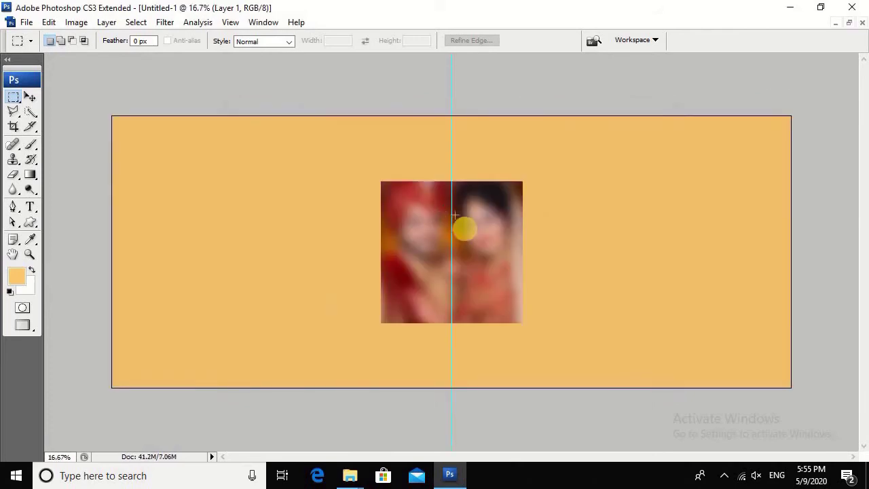
Move the blurred square up-left and rotate it 45° into a diamond.
key("v")
left_click_drag(503, 249, 284, 215)
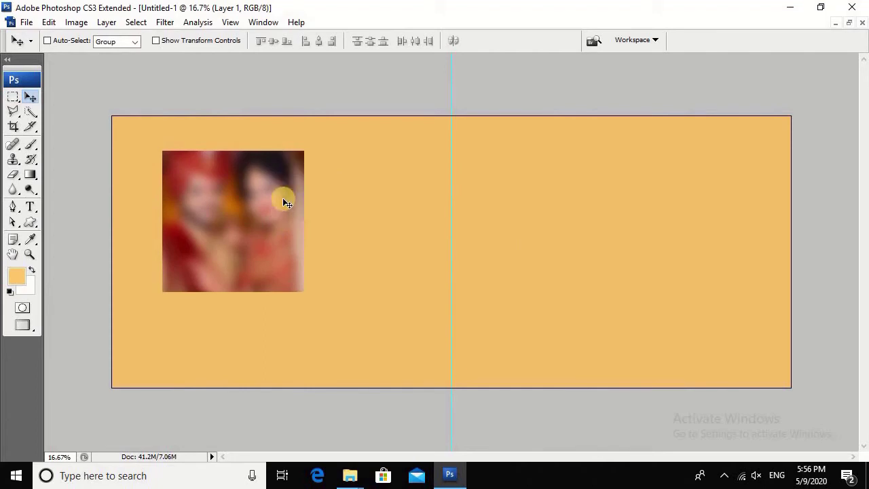
key("ctrl+t")
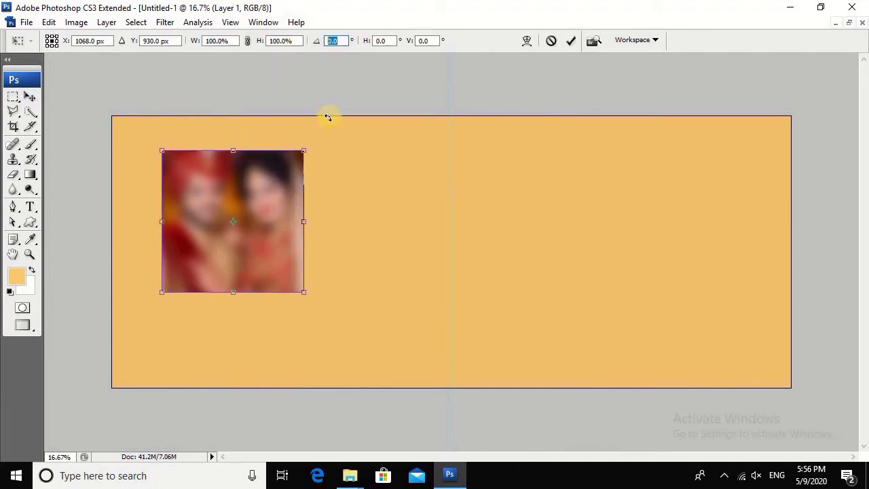
type("45")
key("Return")
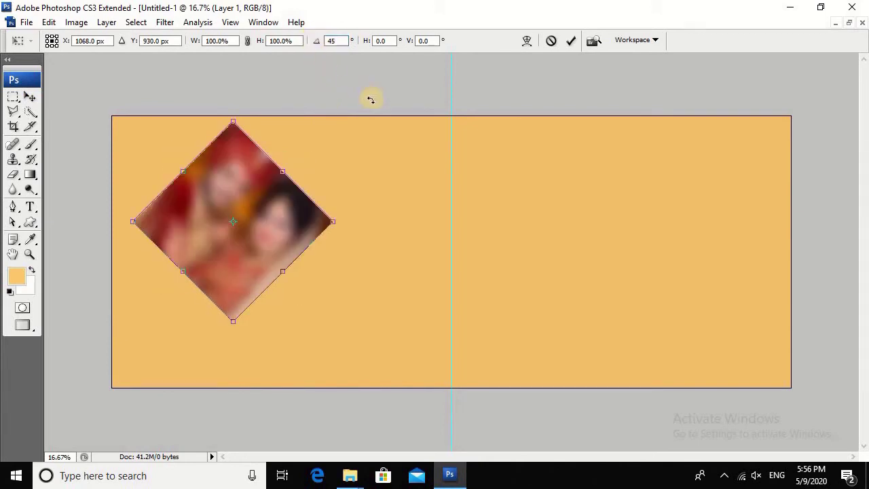
key("Return")
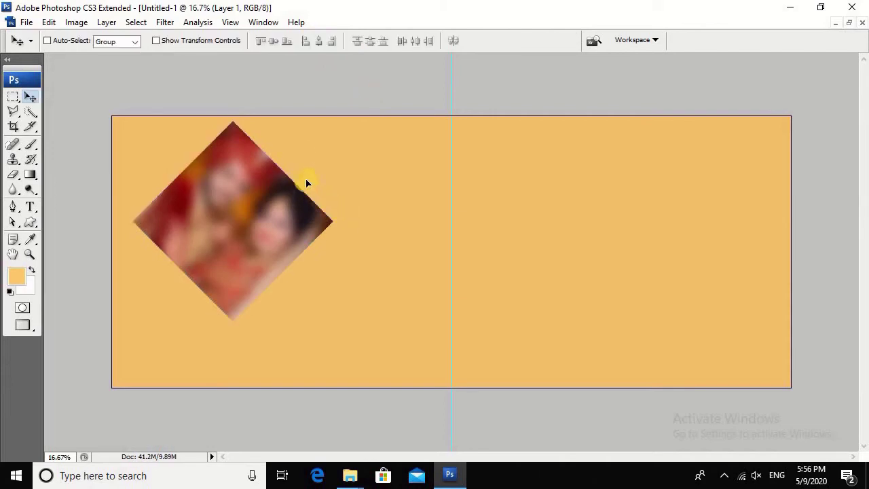
Enlarge the diamond to about 143%, tilt it slightly, and push it into the top-left corner.
key("ctrl+t")
left_click_drag(340, 117, 349, 100)
left_click_drag(305, 165, 218, 123)
left_click_drag(371, 188, 374, 166)
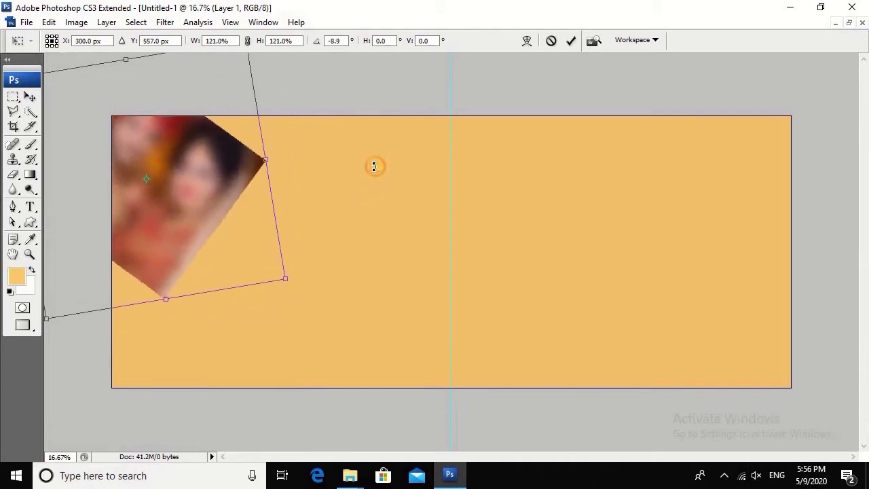
left_click_drag(285, 278, 331, 324)
key("Return")
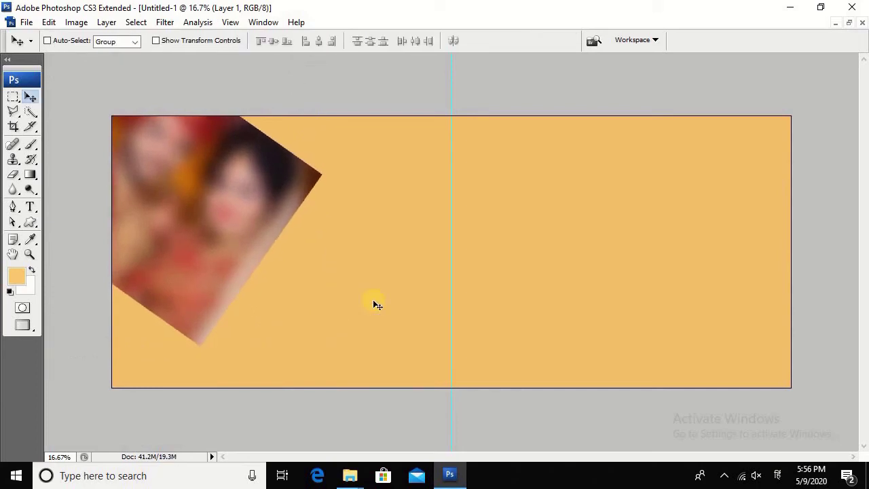
Duplicate the diamond photo layer into Layer 1 copy and show the Layers panel.
key("ctrl+j")
key("ctrl+t")
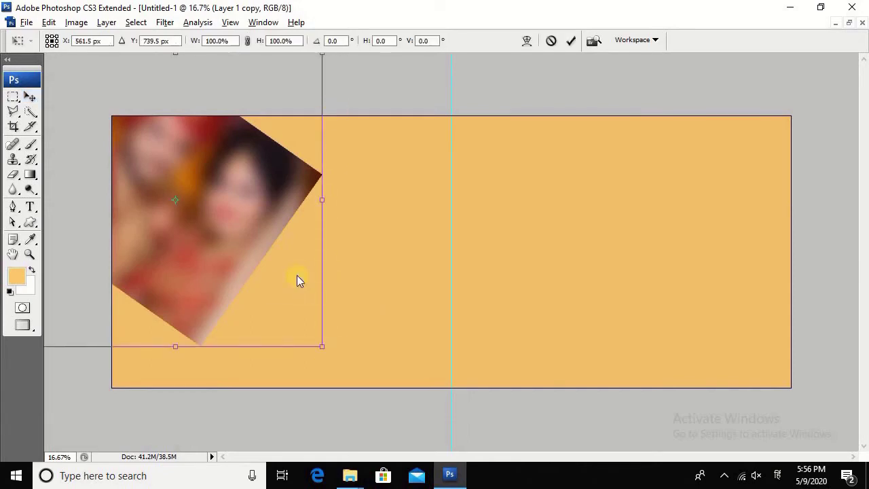
double_click(298, 277)
key("F7")
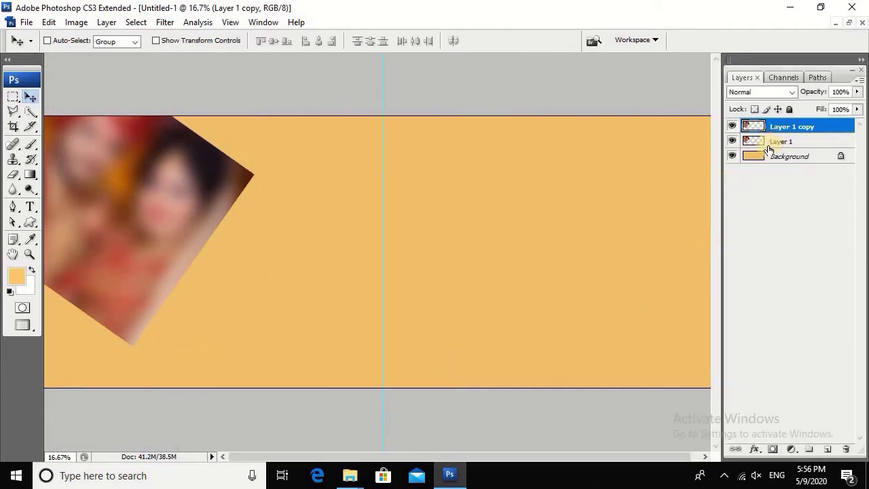
right_click(175, 216)
left_click(192, 222)
left_click_drag(193, 222, 342, 273)
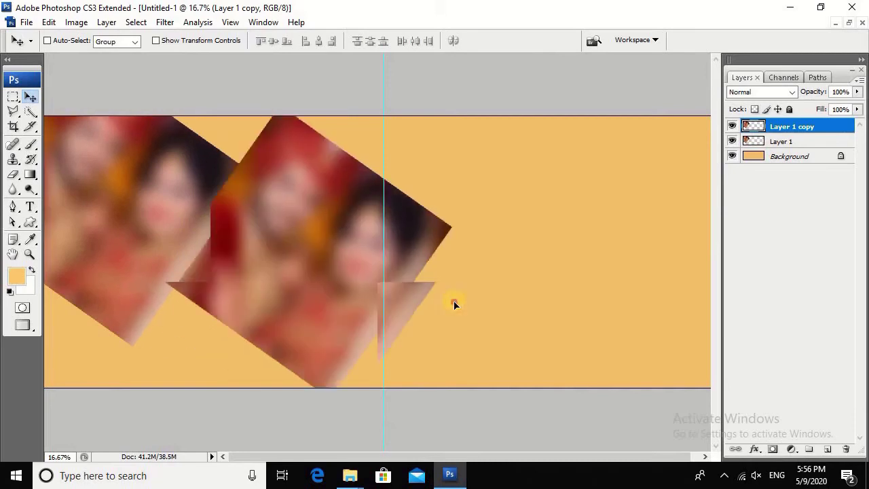
key("ctrl+z")
key("ctrl+0")
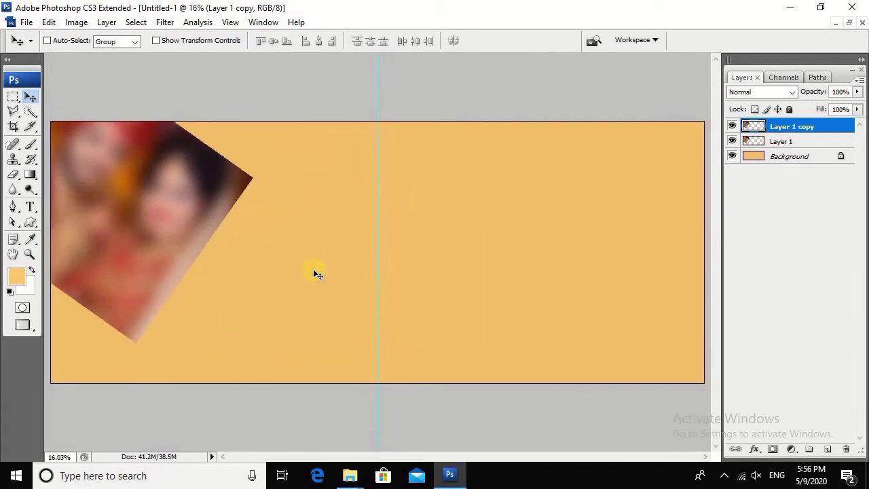
key("ctrl+t")
key("Escape")
Scale the lower Layer 1 photo up to about 109.8%.
right_click(180, 235)
left_click(182, 237)
key("ctrl+t")
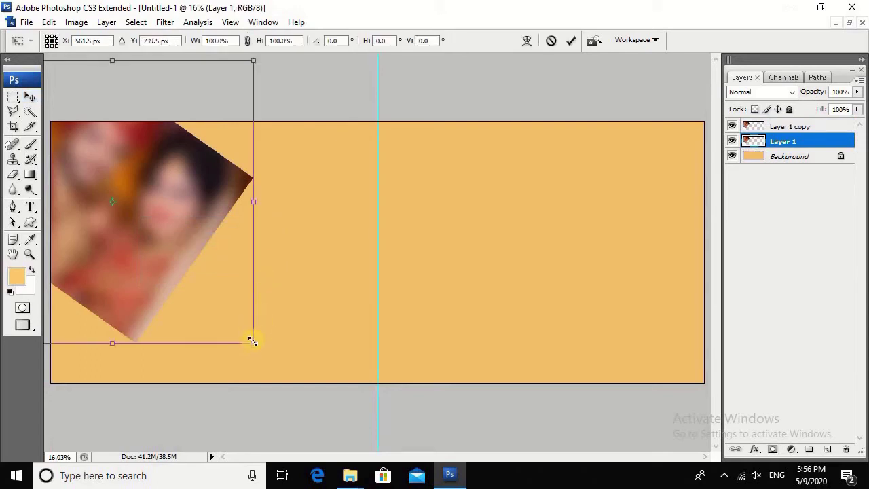
left_click_drag(253, 341, 269, 365)
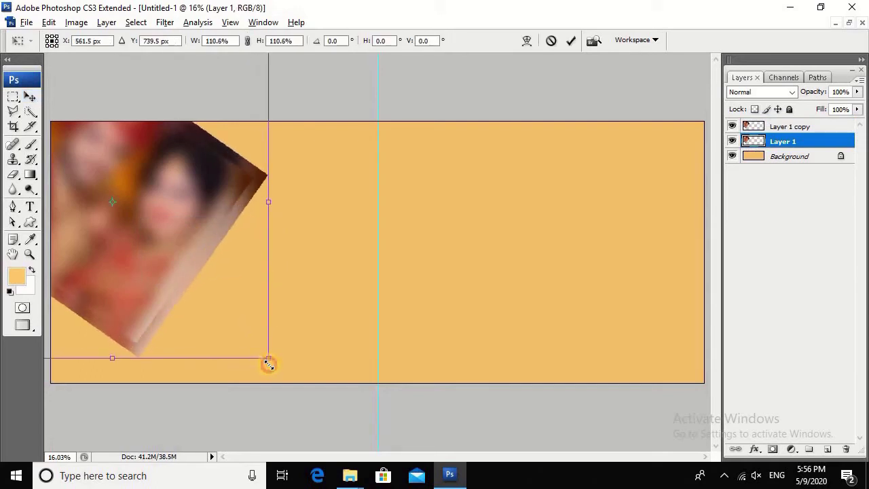
left_click_drag(268, 365, 266, 365)
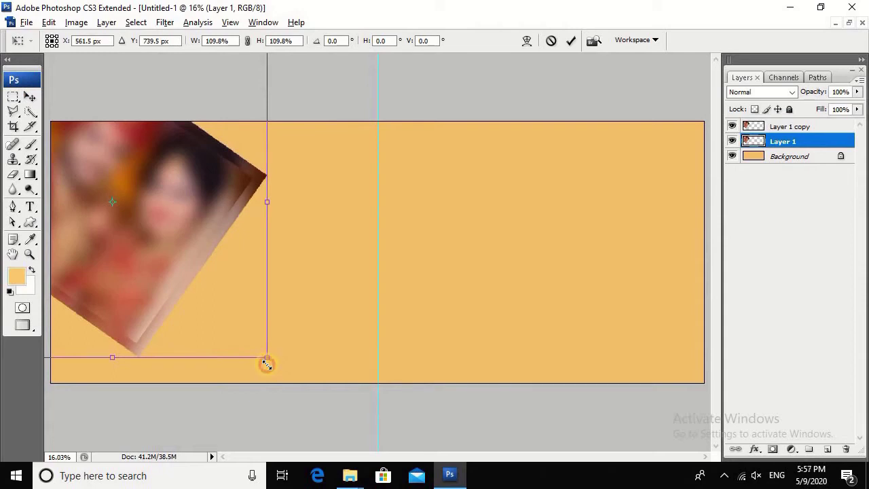
key("Return")
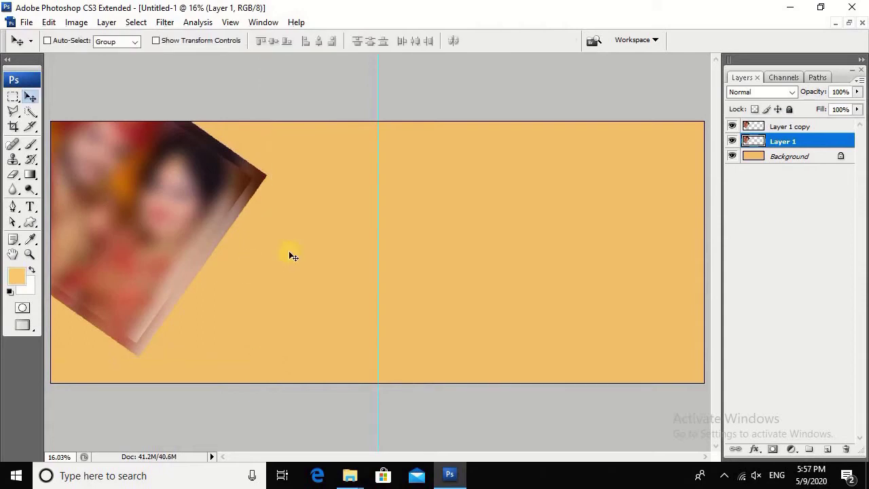
Set Layer 1's blend mode to Overlay to form an orange frame.
left_click(760, 91)
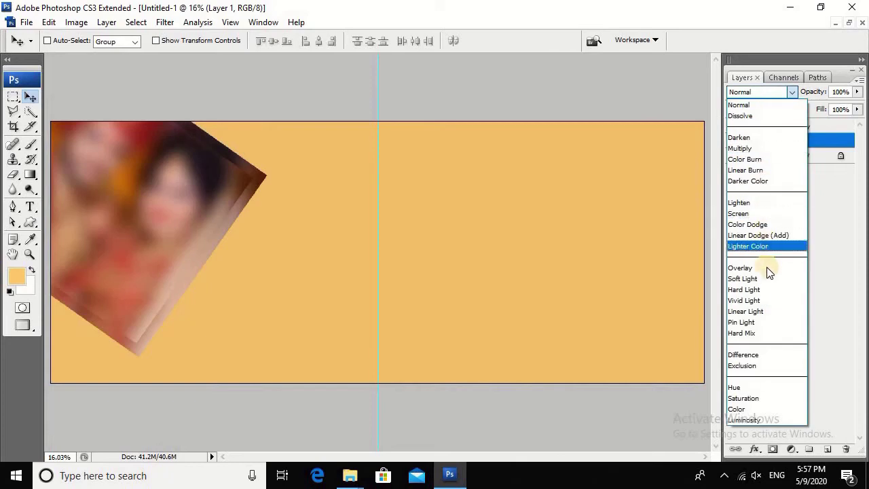
left_click(747, 324)
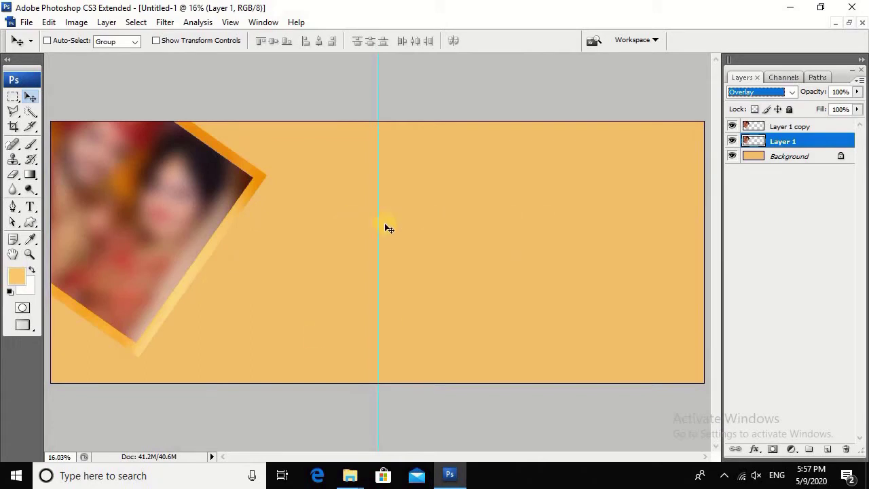
key("ctrl+minus")
right_click(226, 219)
left_click(285, 226)
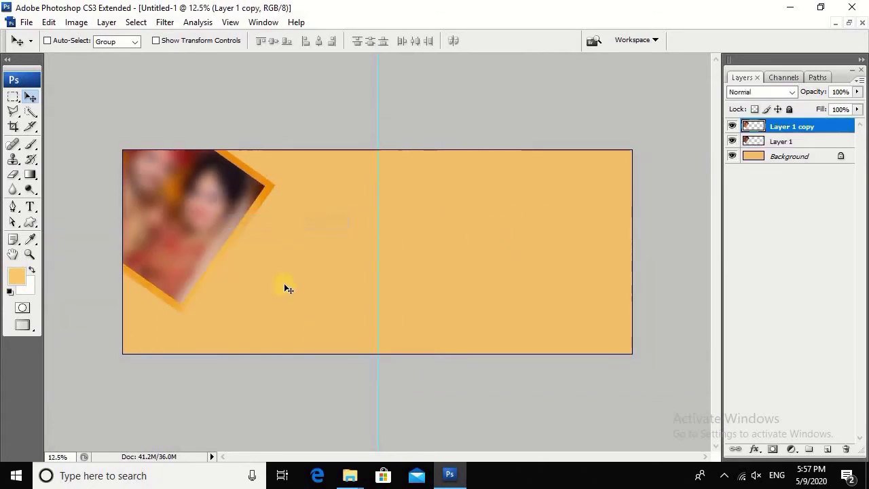
Turn the Layer 1 copy diamond solid black with Lightness -100, then inspect it up close.
right_click(202, 211)
left_click(211, 204)
key("ctrl+u")
left_click_drag(637, 258, 433, 258)
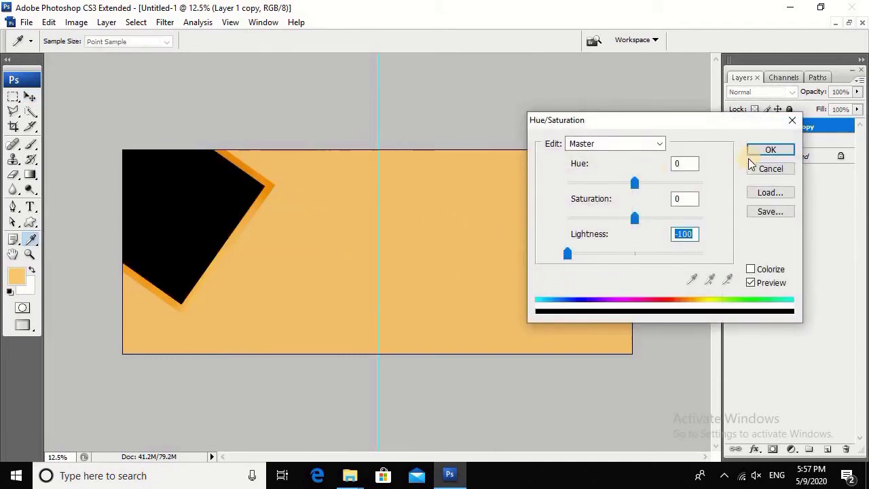
left_click(769, 150)
key("v")
left_click_drag(184, 150, 381, 222)
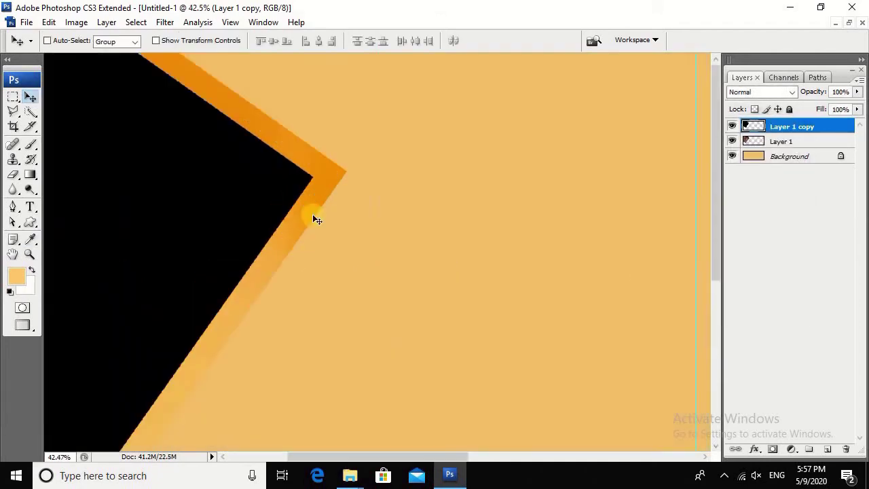
mouse_move(256, 309)
left_mouse_down()
mouse_move(438, 179)
mouse_move(478, 253)
left_mouse_up()
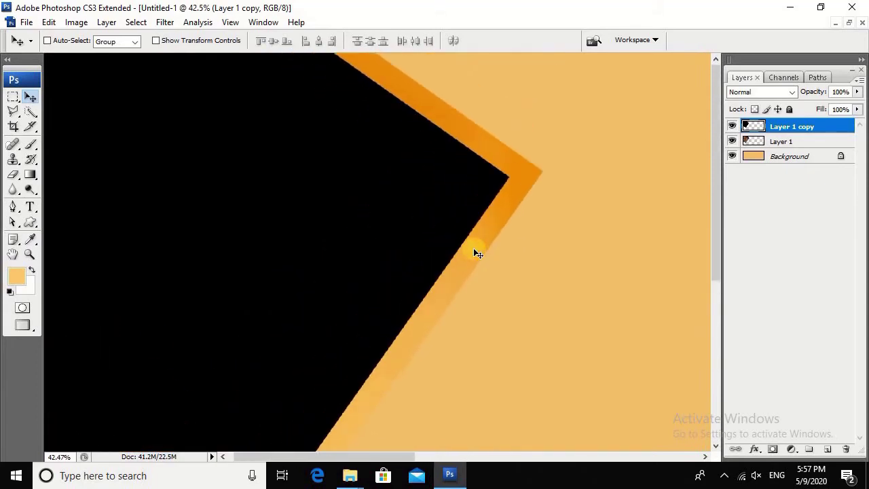
key("ctrl+0")
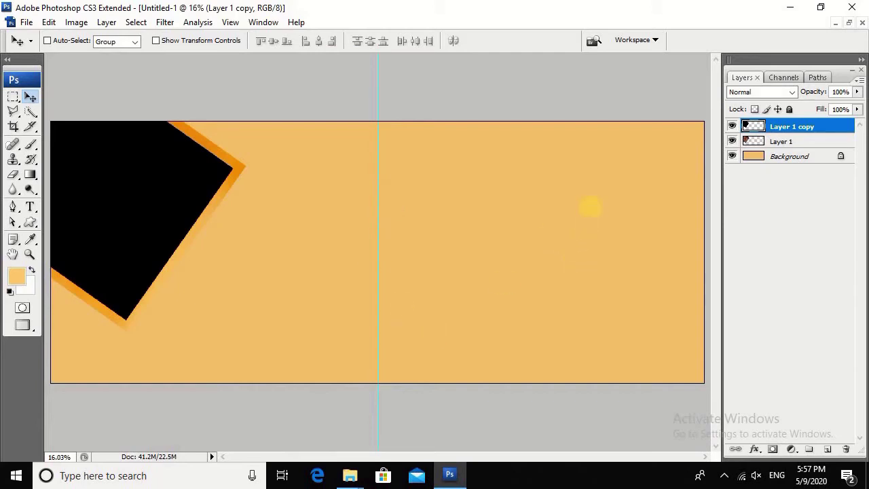
left_click(12, 96)
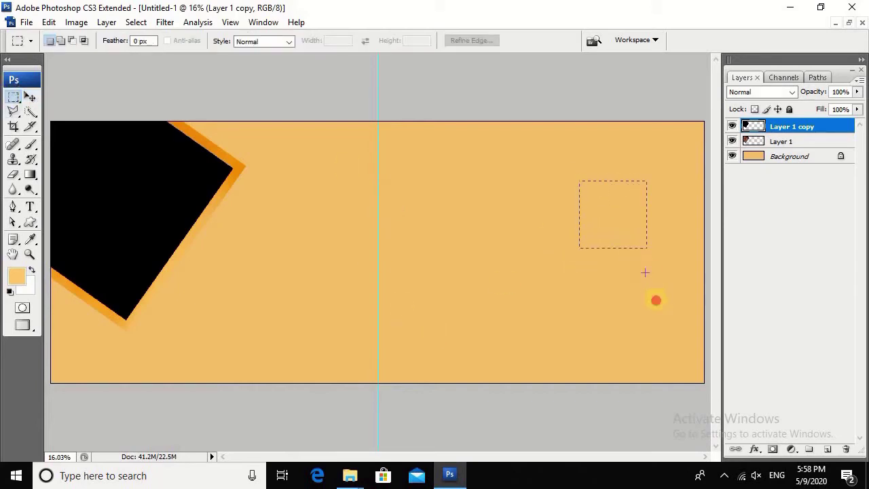
Copy a tall rectangle from the Background to a new layer and make it black (Lightness -100).
left_click_drag(588, 189, 652, 330)
key("ctrl+d")
key("ctrl+z")
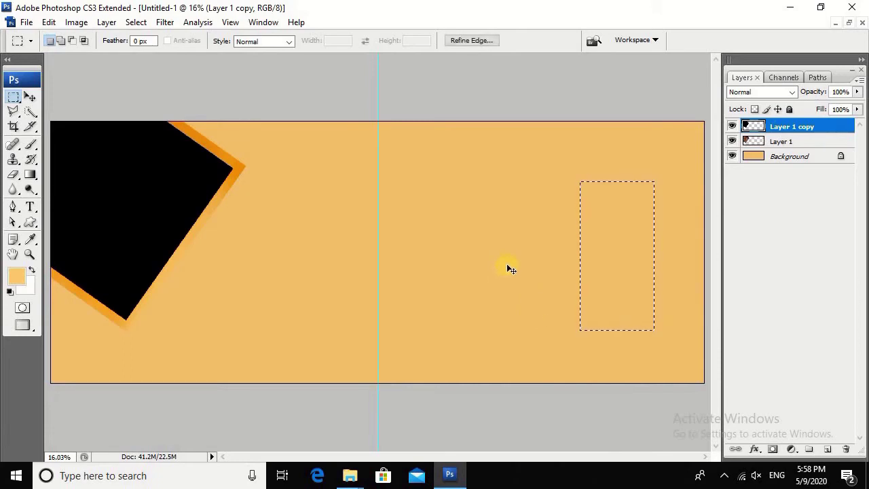
right_click(508, 265, "ctrl")
left_click(522, 274)
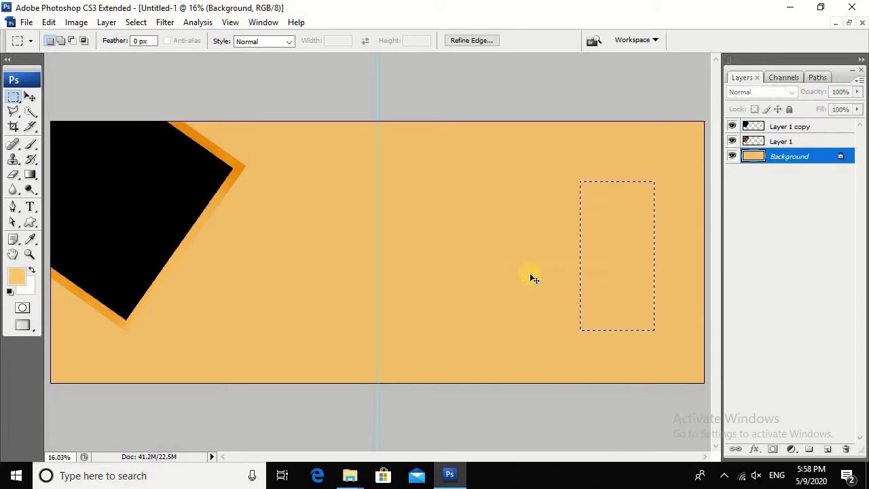
key("ctrl+j")
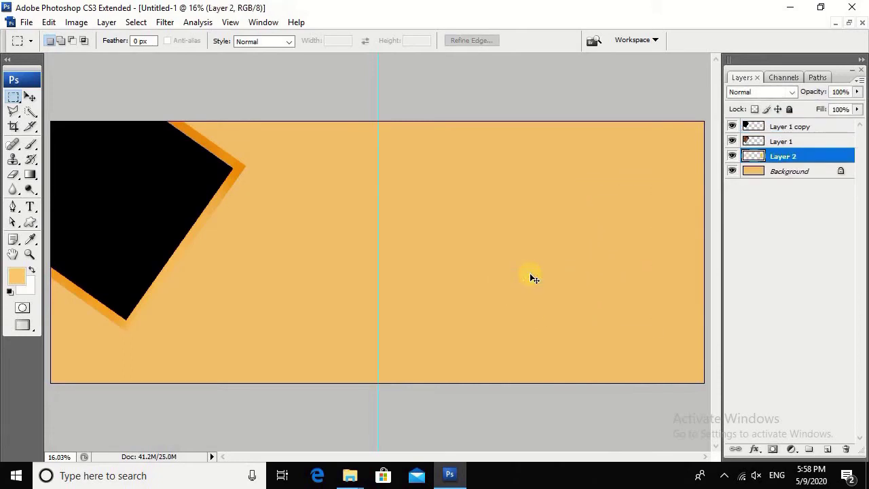
key("ctrl+u")
left_click_drag(631, 253, 567, 254)
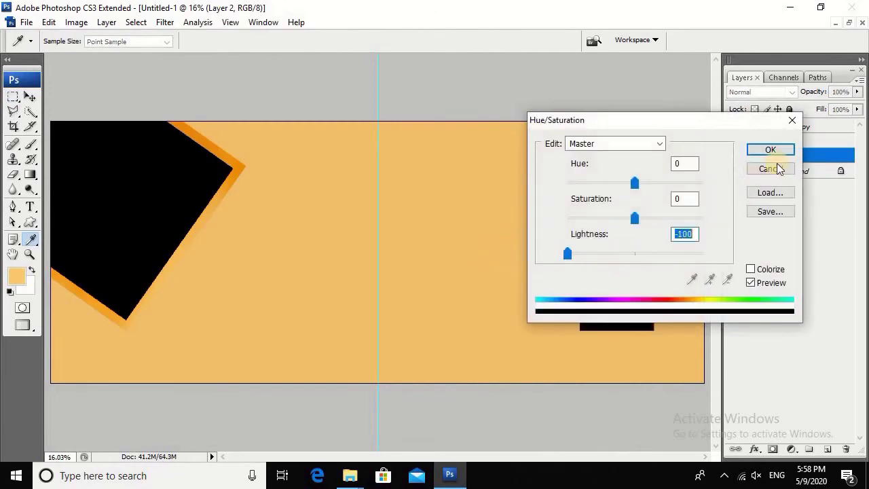
left_click(770, 148)
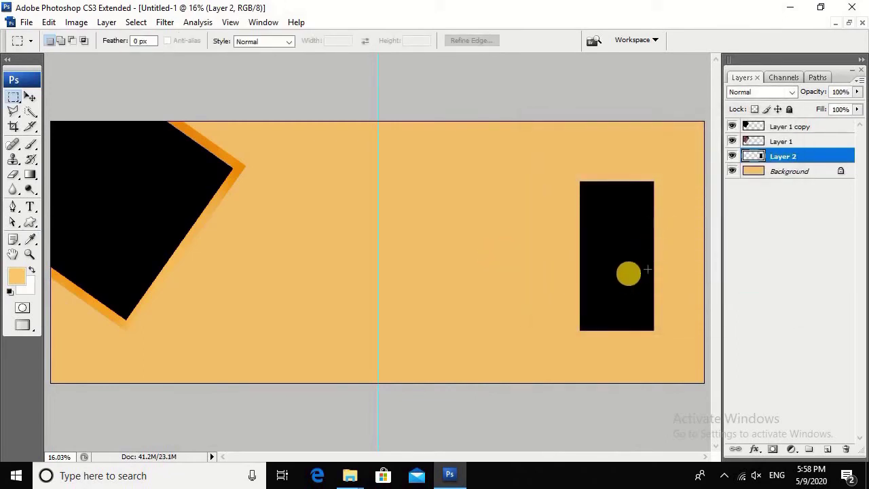
Nudge the black rectangle right and Alt-drag a duplicate to its left.
key("v")
left_click_drag(632, 284, 655, 286)
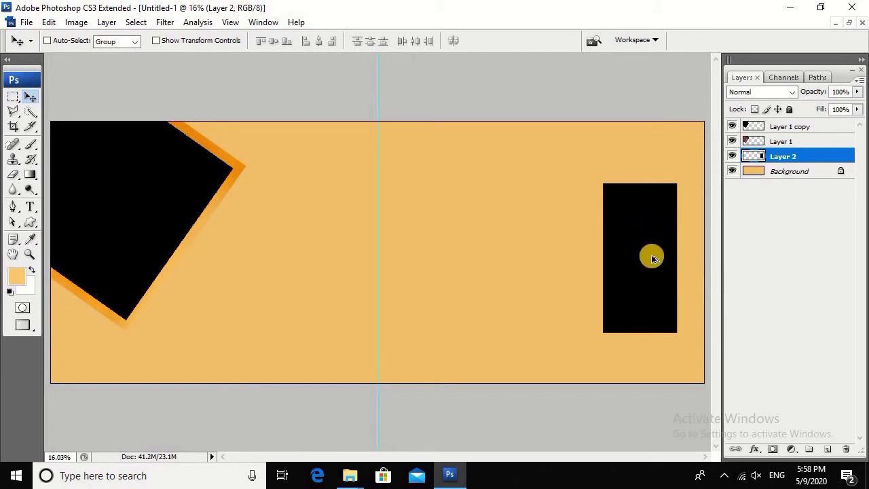
left_click_drag(650, 256, 569, 263)
left_click(648, 248, "ctrl")
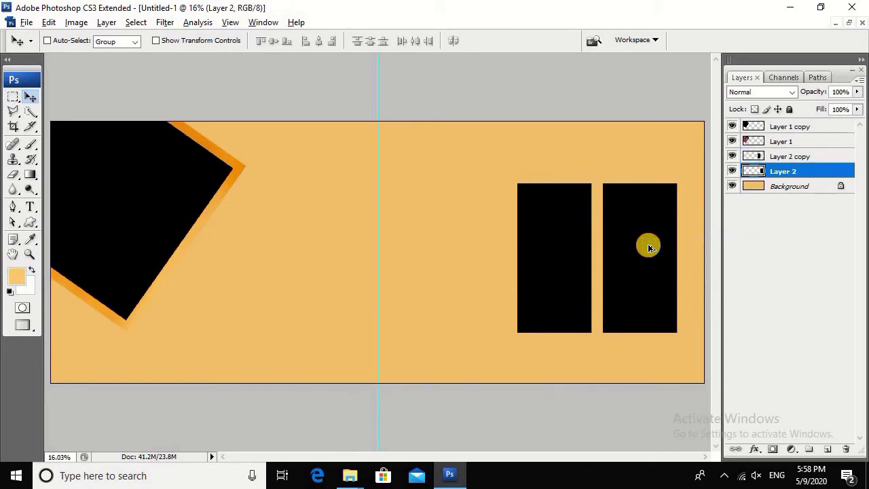
key("alt+l")
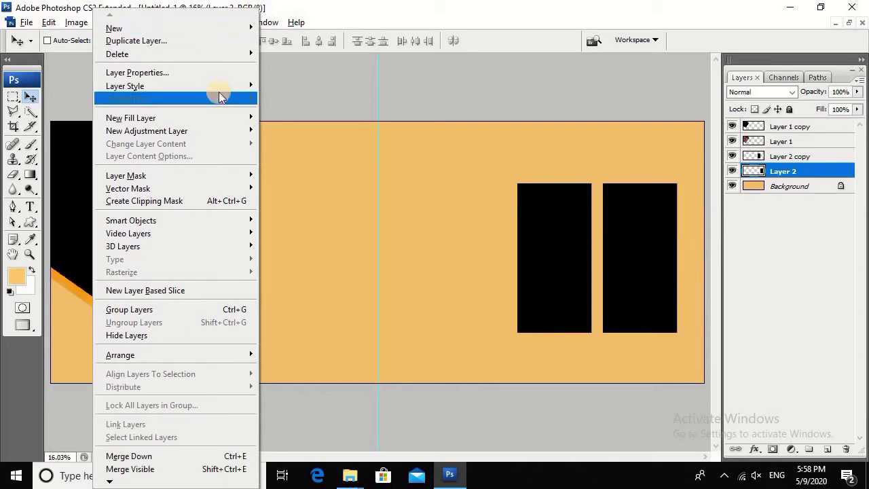
Add a 46 px inside Stroke layer style to the right rectangle.
left_click(216, 87)
left_click(296, 221)
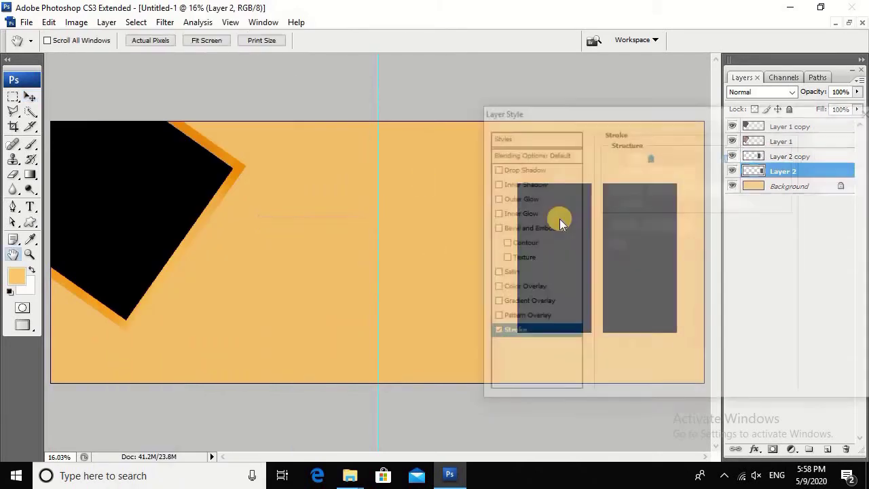
left_click_drag(655, 114, 268, 112)
left_click(299, 169)
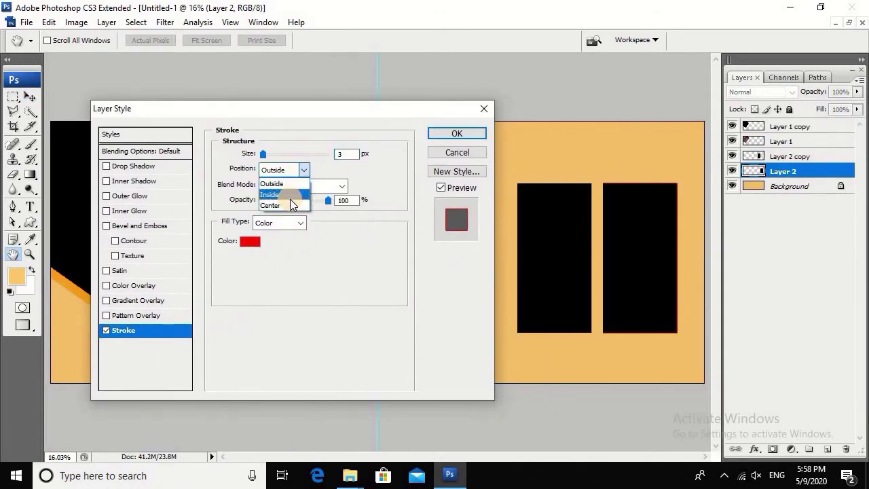
left_click(290, 199)
left_click_drag(263, 155, 277, 156)
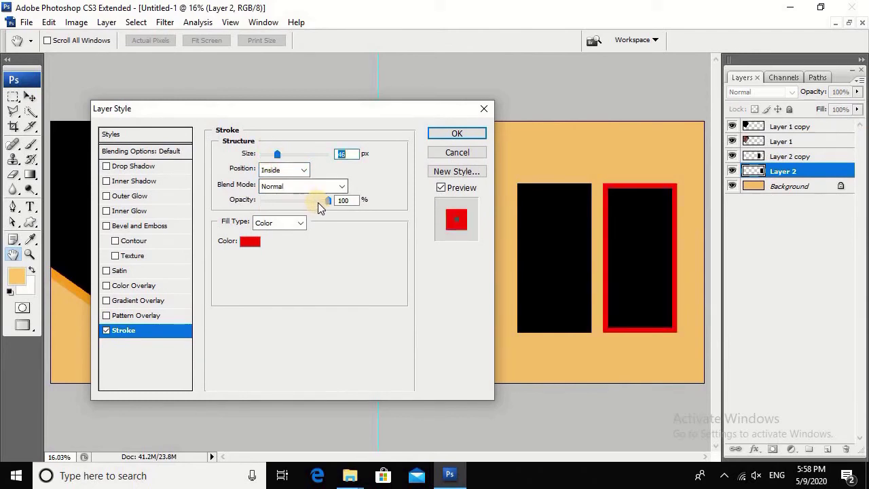
left_click_drag(319, 204, 290, 201)
Set the stroke colour to dark brown at 68% opacity and apply the style.
left_click(250, 241)
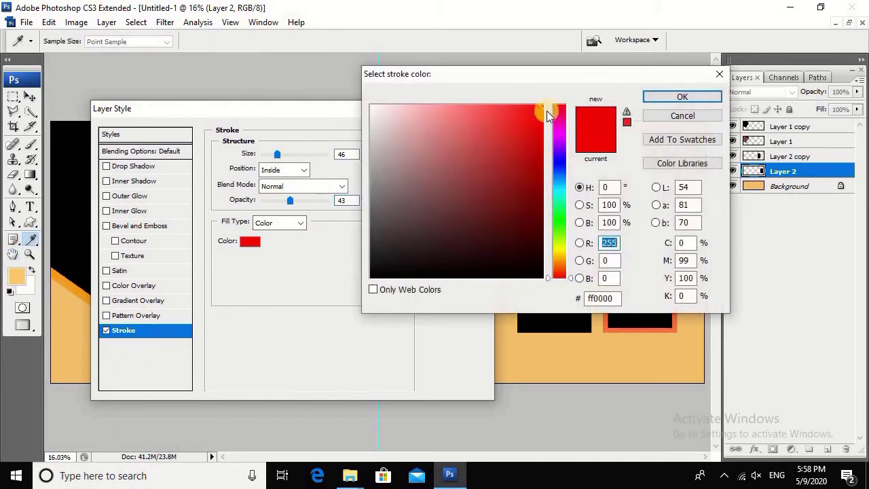
left_click_drag(516, 73, 513, 256)
left_click(573, 178)
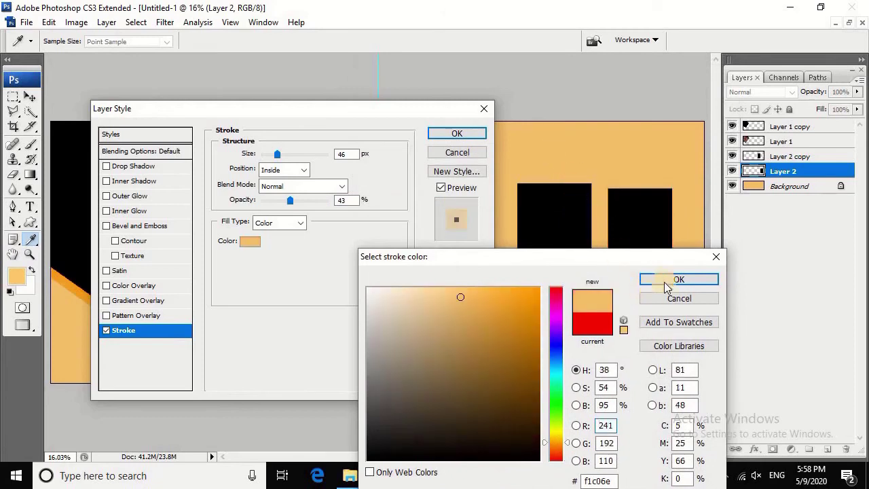
left_click_drag(518, 355, 517, 361)
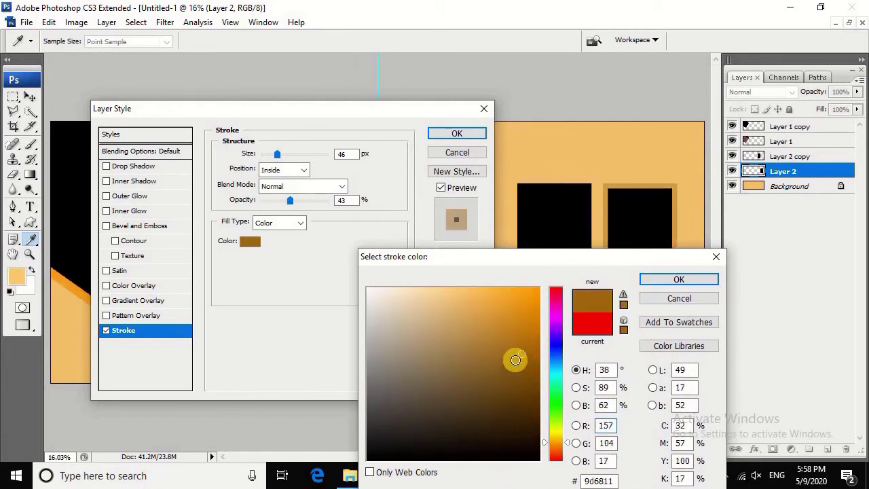
left_click(672, 279)
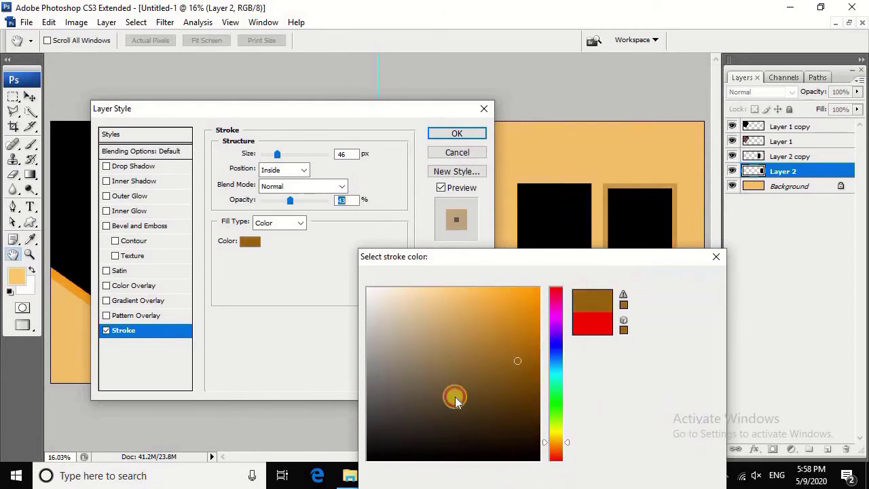
left_click_drag(290, 200, 306, 200)
left_click(457, 133)
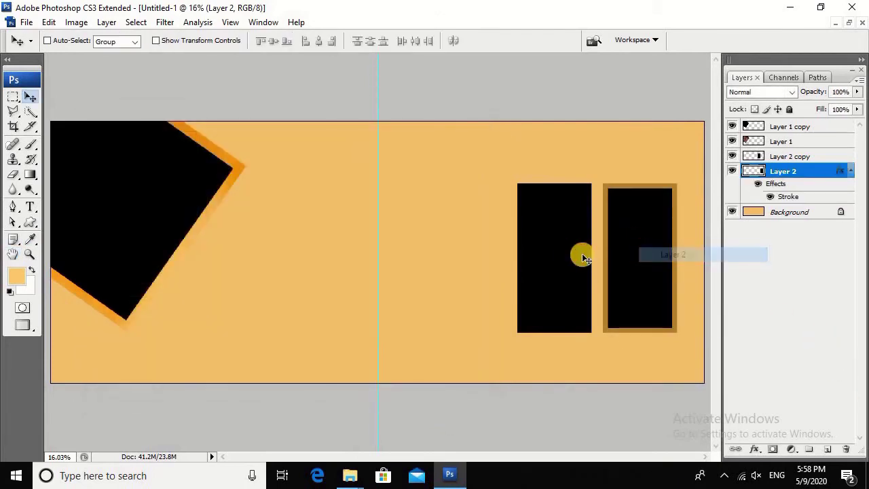
Save the brown border as a new style in the Styles panel.
key("alt+w")
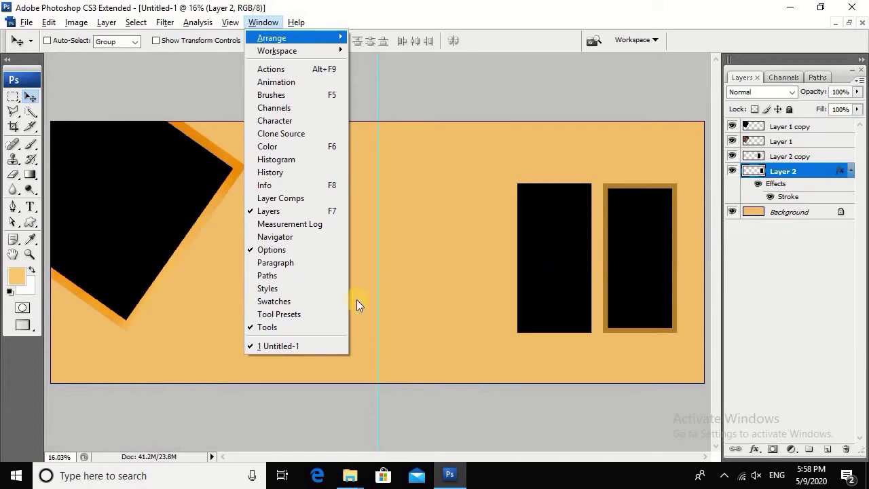
left_click(309, 288)
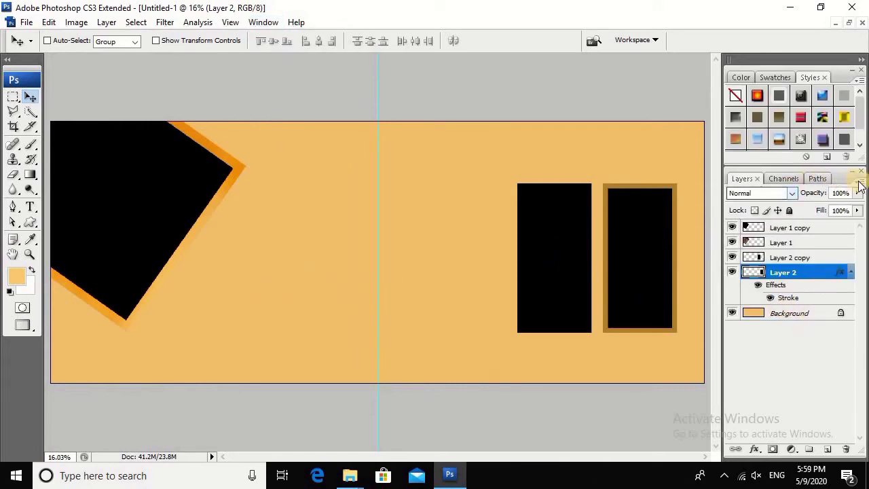
left_click(861, 171)
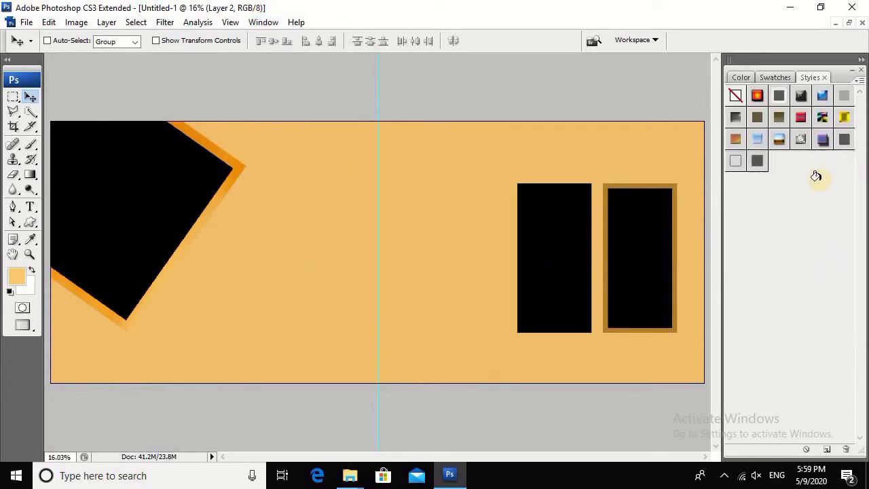
left_click(828, 449)
left_click(557, 165)
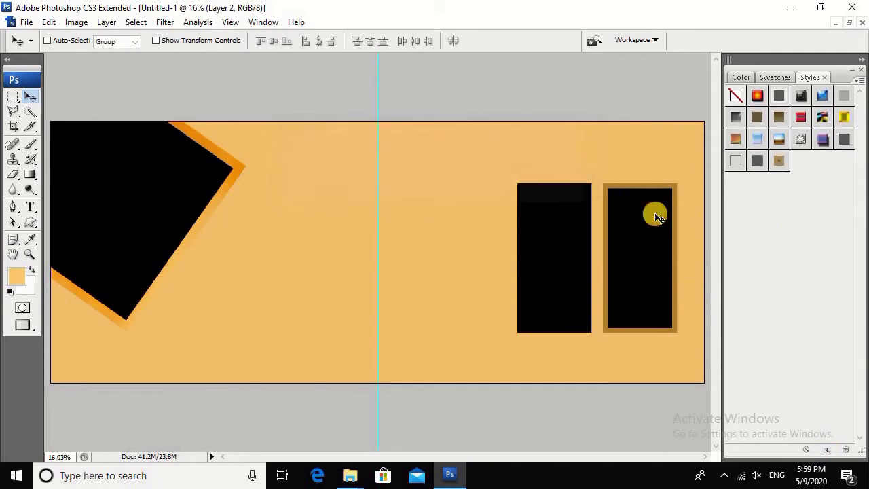
Apply the saved brown border style to the left rectangle on Layer 2 copy.
right_click(553, 215)
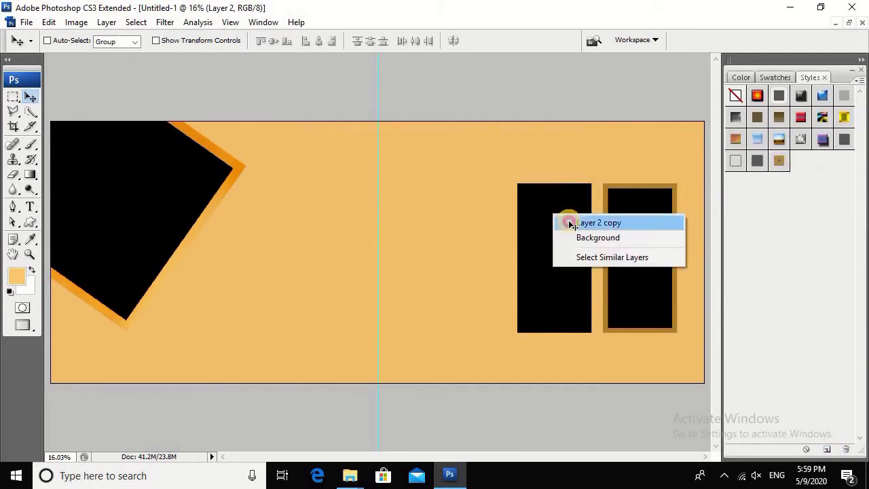
left_click(577, 223)
left_click(779, 161)
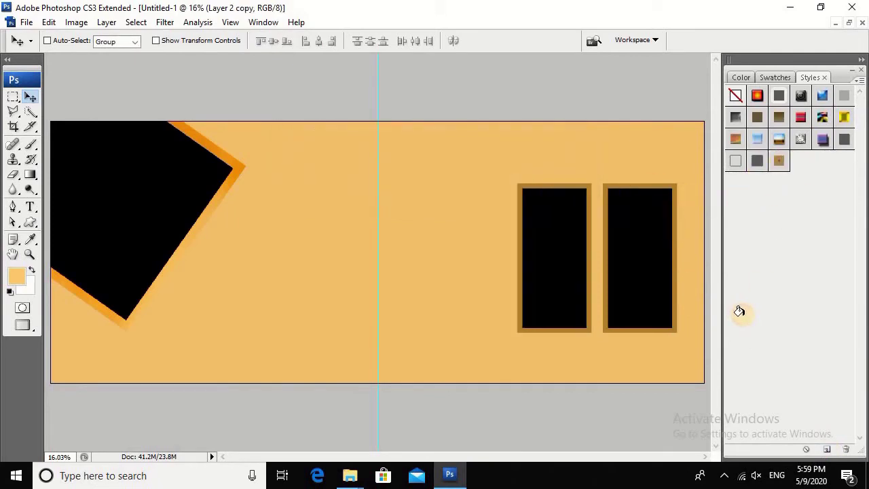
key("ctrl+minus")
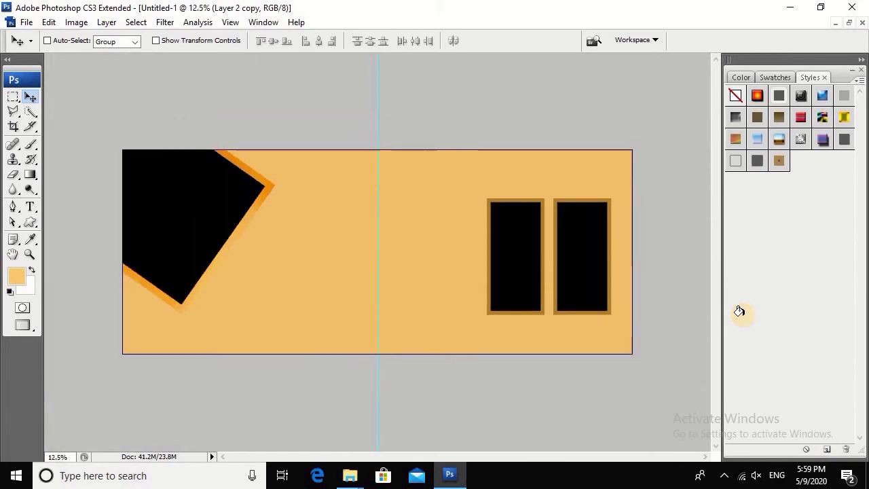
right_click(584, 248)
left_click(526, 249)
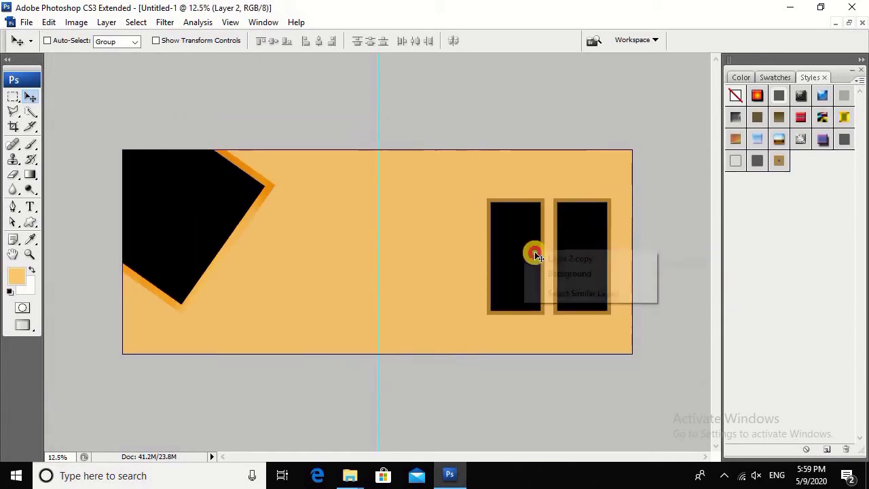
left_click(351, 478)
mouse_move(275, 410)
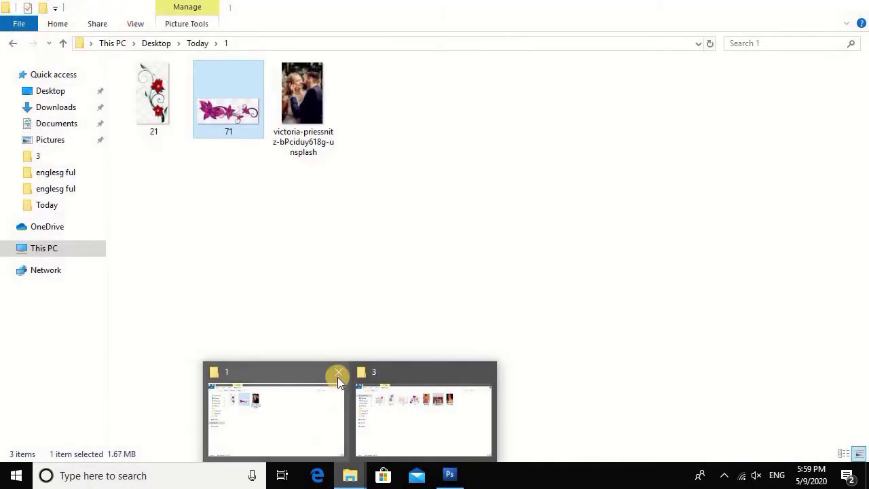
Close the folder 1 window and drag floral image 46 from folder 3 into Photoshop.
left_click(338, 371)
left_click(344, 400)
left_click(458, 224)
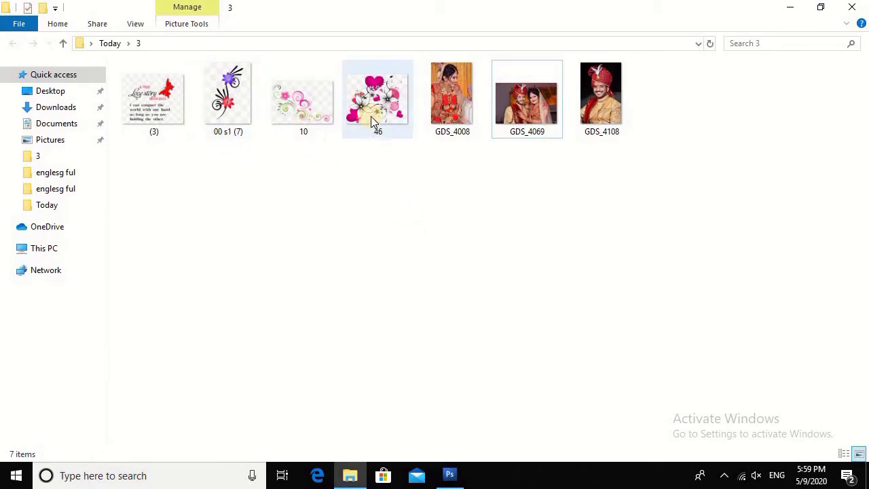
mouse_move(371, 116)
left_mouse_down()
mouse_move(460, 440)
mouse_move(479, 210)
left_mouse_up()
Take the floral artwork, close its image without saving, and select the Background layer.
key("Delete")
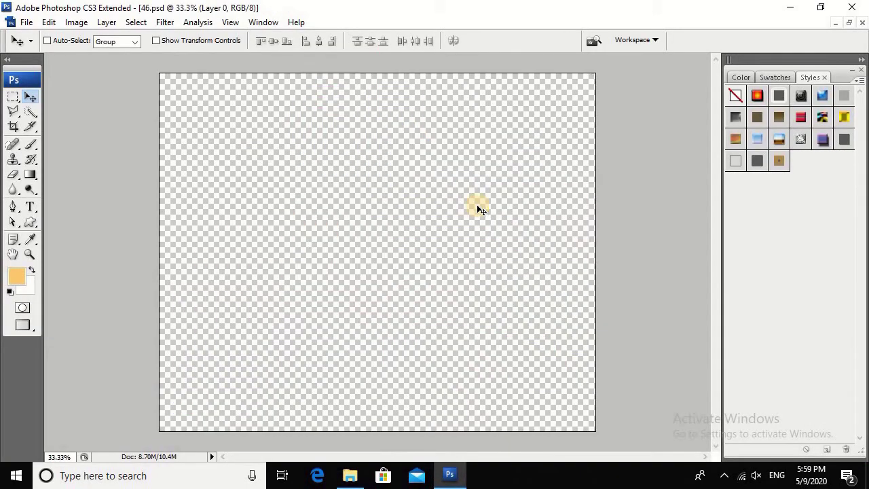
key("ctrl+w")
left_click(439, 196)
right_click(440, 203)
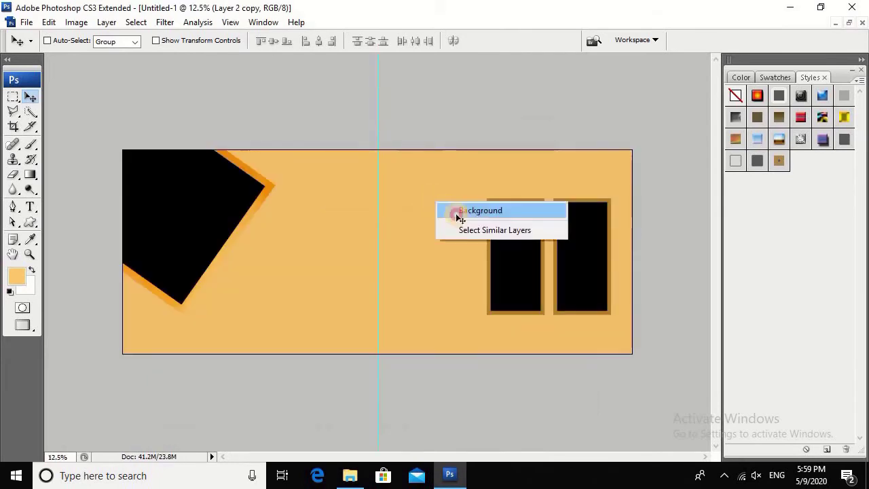
left_click(461, 211)
Paste the flowers above Background and move them to the lower right under the frames.
key("ctrl+v")
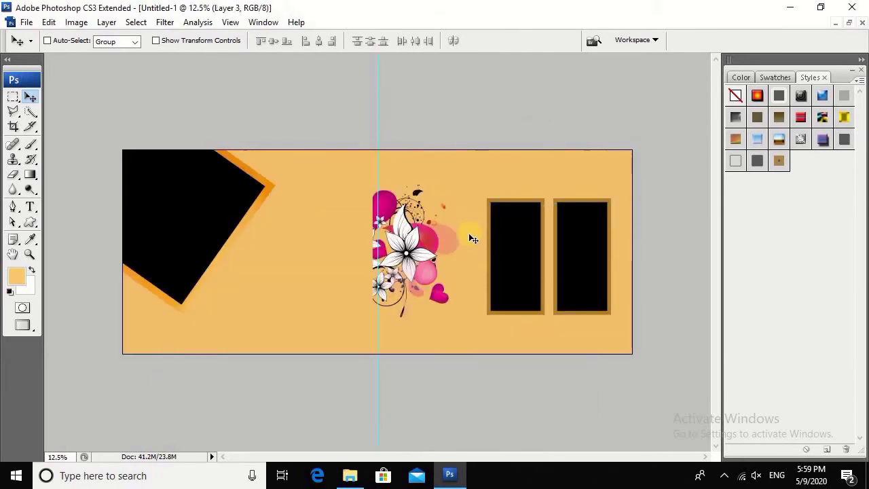
key("ctrl+t")
left_click_drag(434, 224, 622, 296)
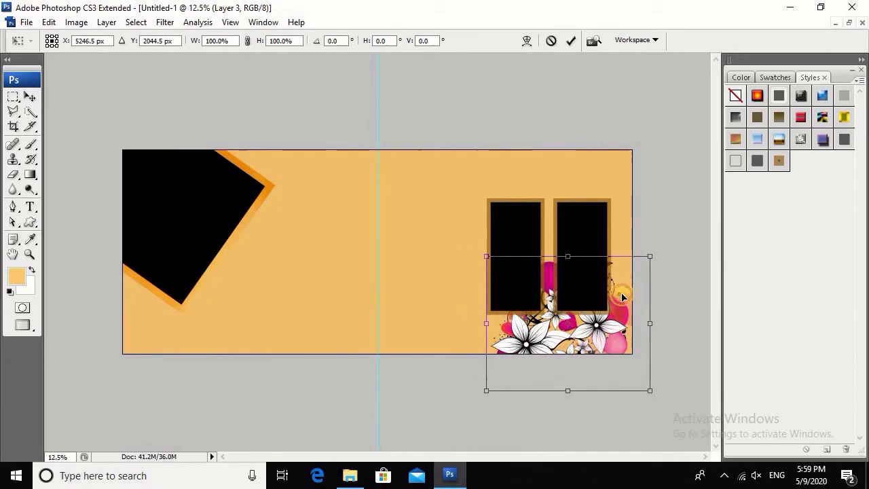
key("Return")
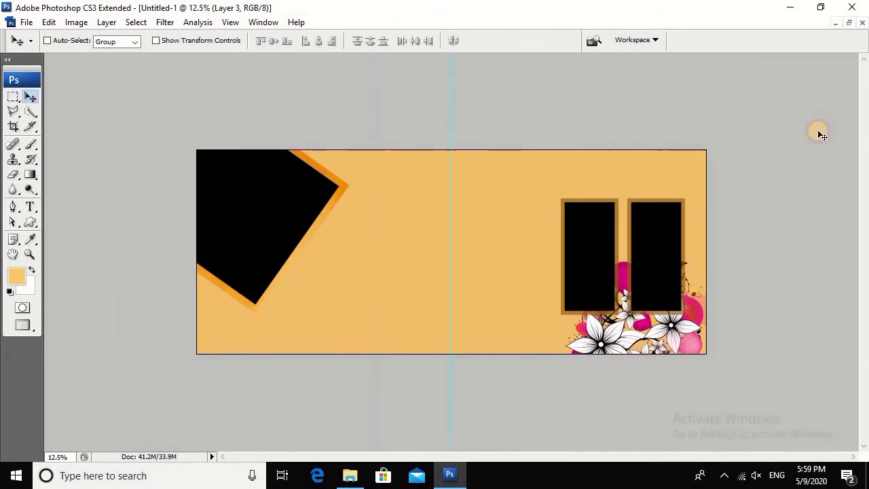
Set the flower layer's blend mode to Overlay, reverting a trial of Screen.
left_click(861, 70)
key("F7")
left_click(788, 91)
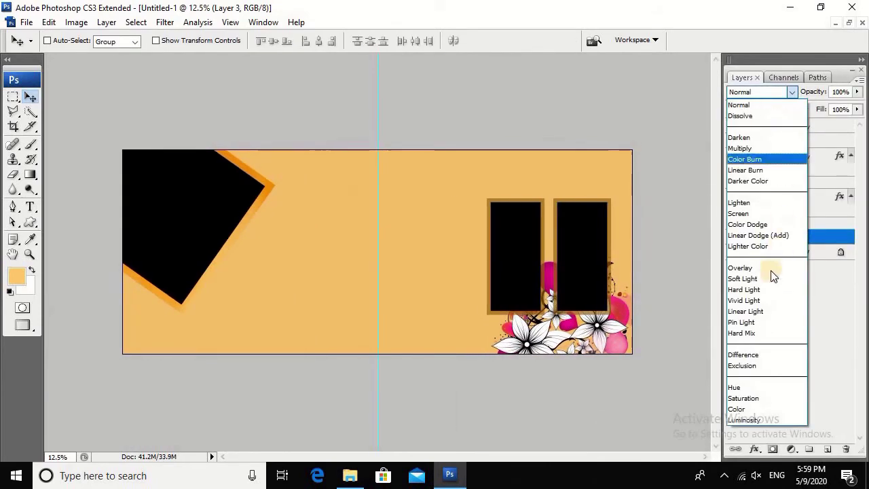
left_click(767, 269)
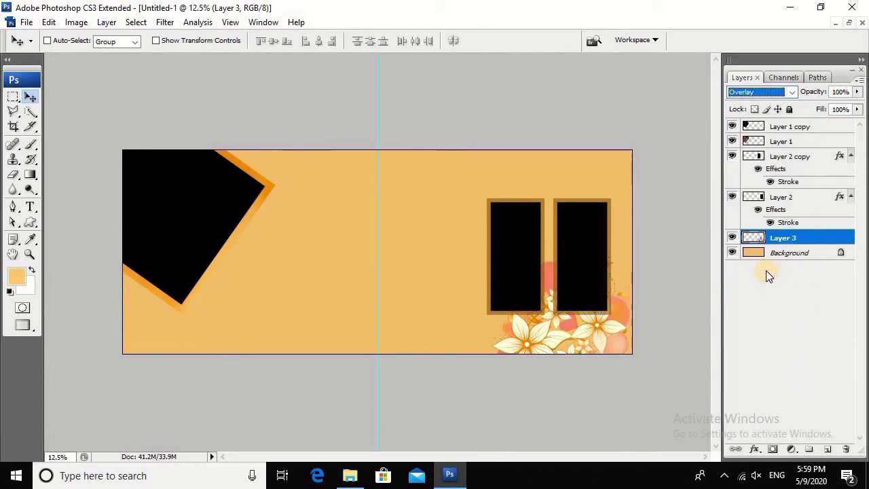
left_click(767, 92)
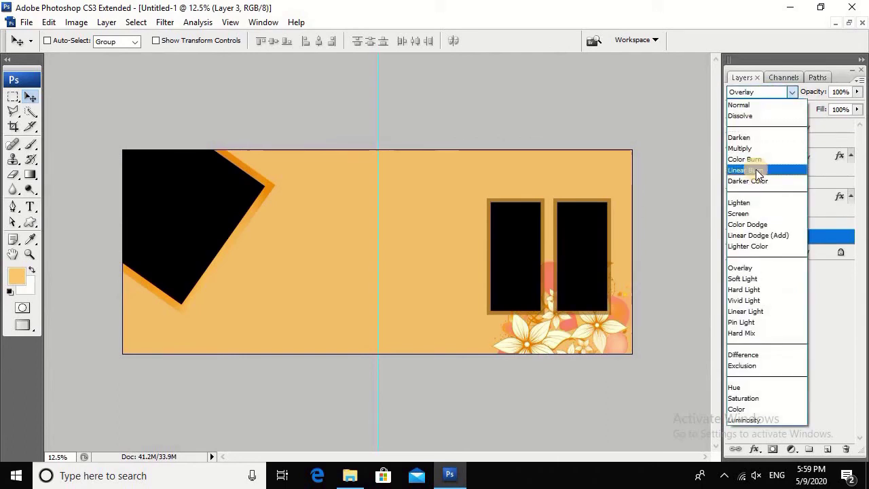
left_click(758, 214)
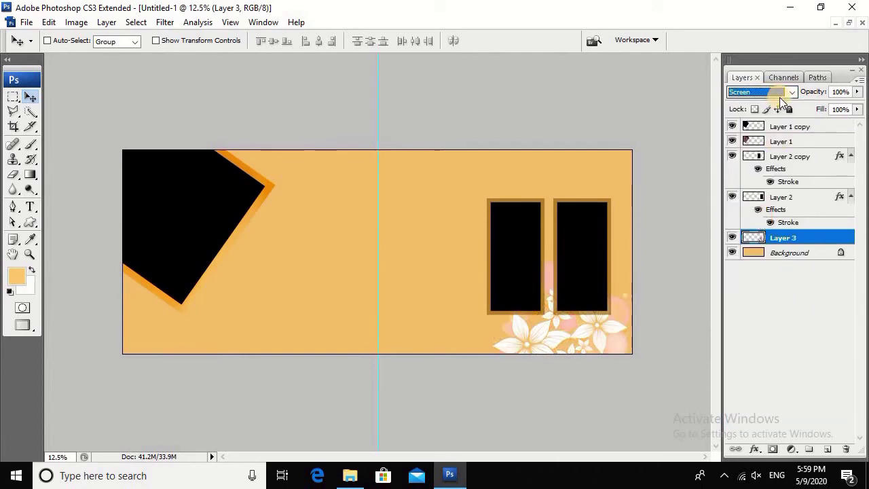
key("ctrl+z")
Scale the flowers to 120%, tilt them -8°, and lower opacity to 53%.
key("ctrl+t")
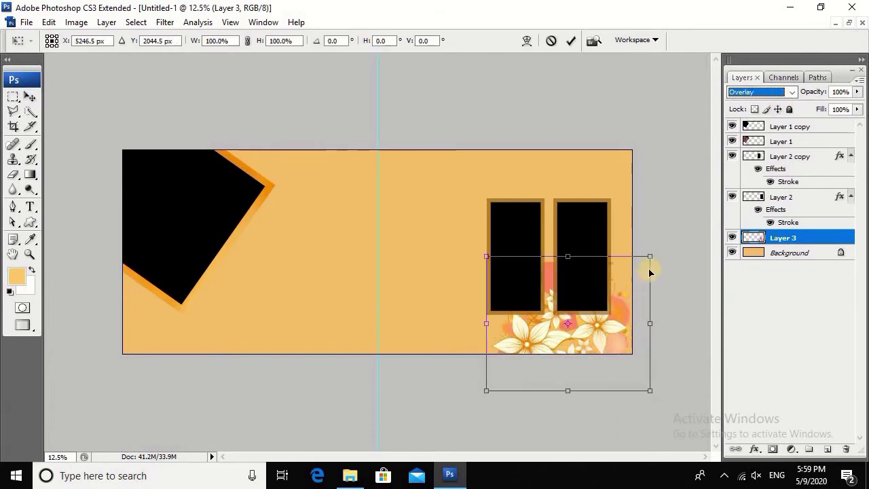
mouse_move(650, 258)
left_mouse_down()
mouse_move(689, 254)
mouse_move(691, 219)
left_mouse_up()
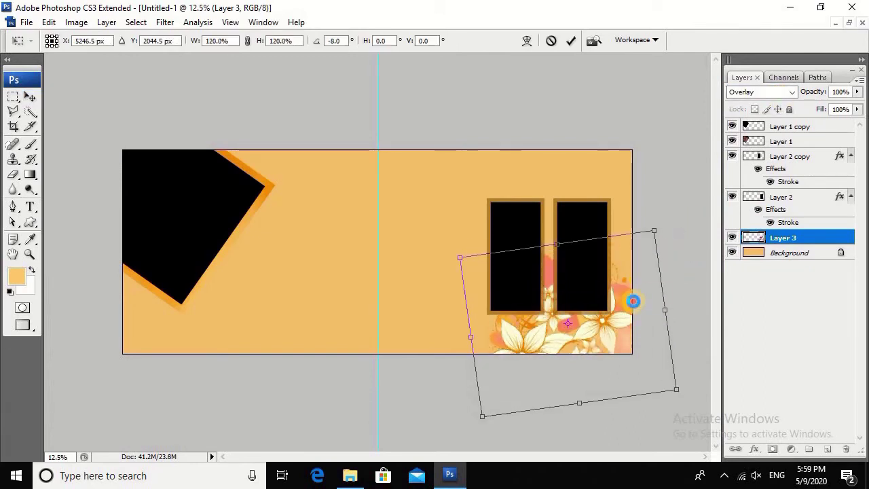
key("Return")
left_click(857, 92)
left_click_drag(857, 106, 834, 109)
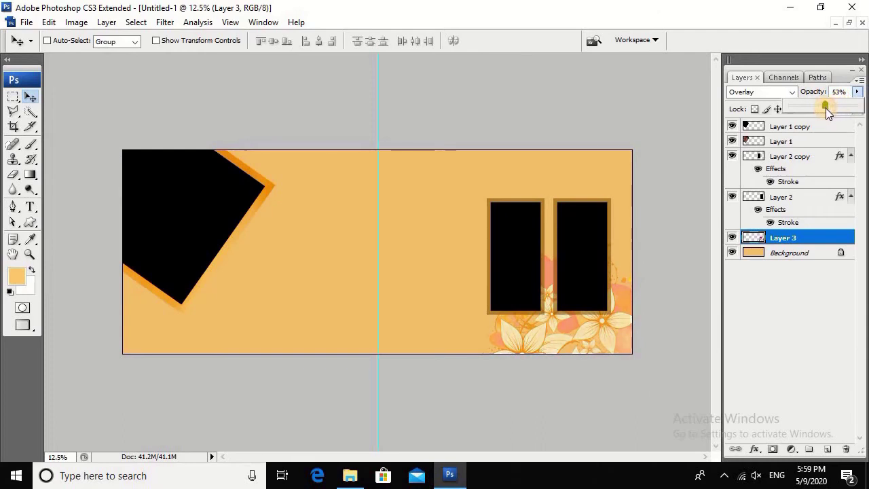
left_click_drag(826, 108, 825, 108)
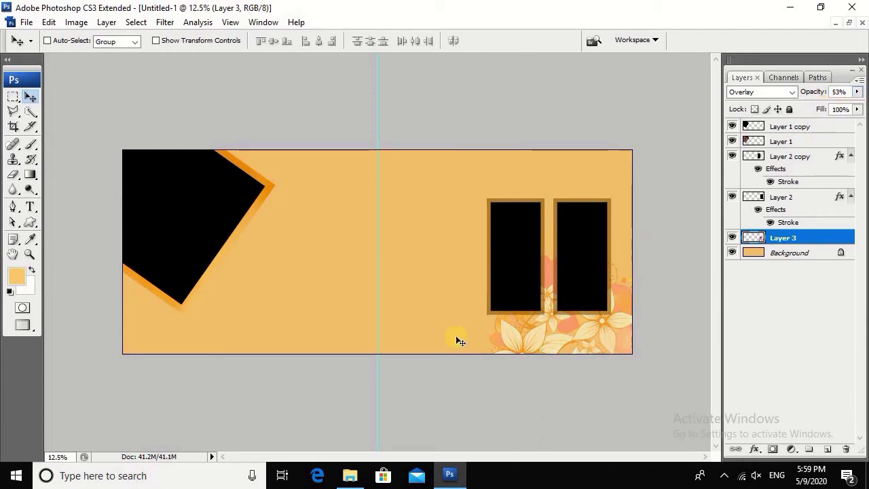
Bring the love quote image (3) into Photoshop and close it without saving.
left_click(355, 477)
left_click(364, 202)
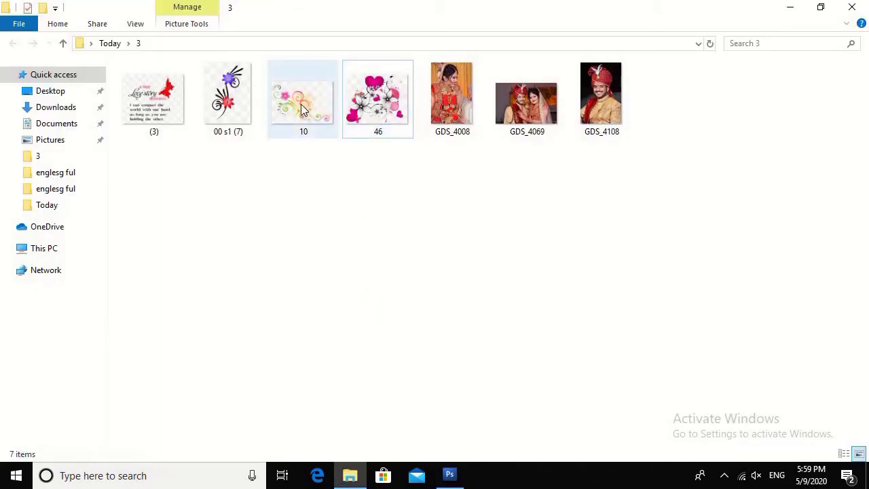
left_click_drag(167, 121, 402, 253)
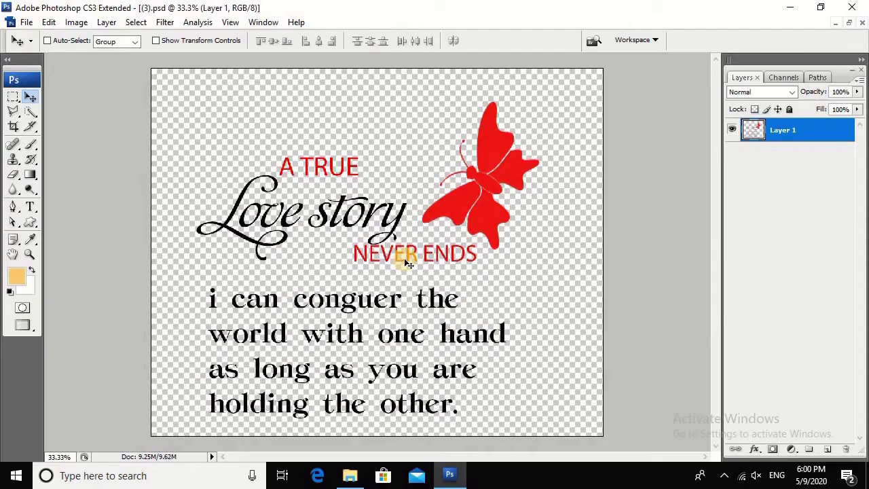
key("ctrl+w")
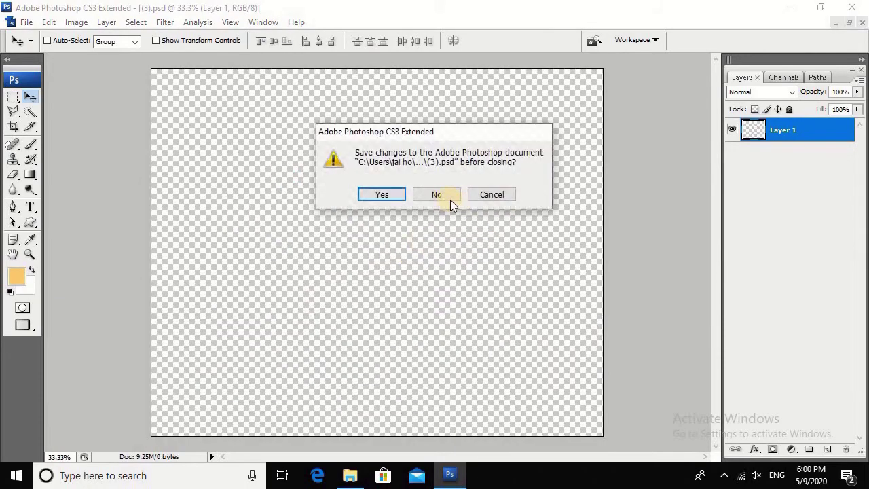
left_click(448, 199)
Paste the love quote and shrink it into place beside the photo frames.
key("ctrl+v")
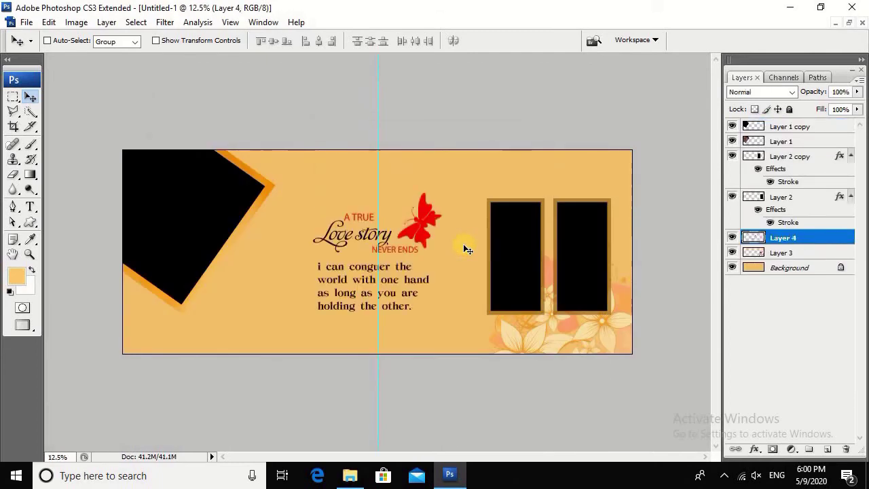
key("ctrl+t")
mouse_move(450, 159)
left_mouse_down()
mouse_move(416, 216)
mouse_move(431, 263)
mouse_move(464, 271)
mouse_move(482, 254)
left_mouse_up()
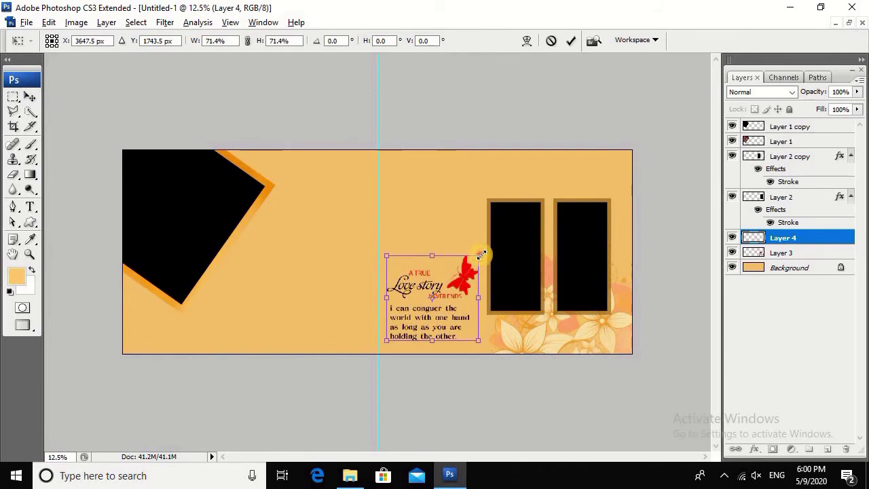
key("Return")
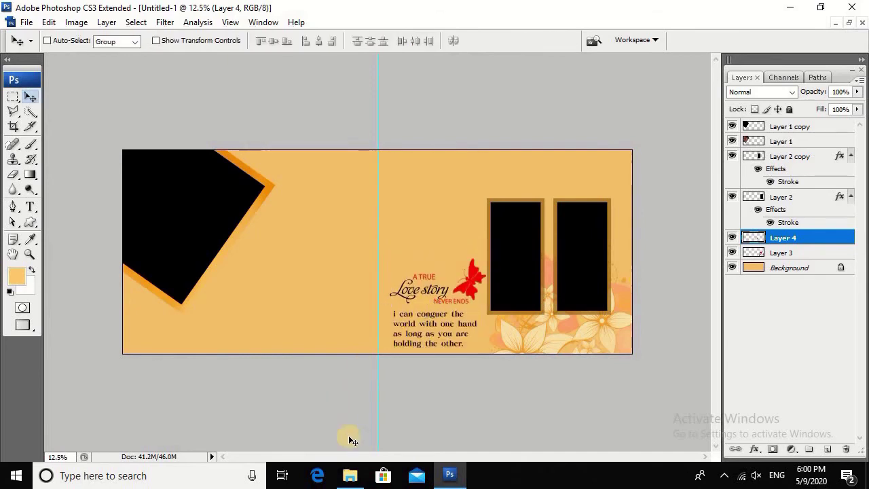
Cut all of flower artwork 00 s1 (7), close it unsaved, and paste it into the spread.
left_click(372, 473)
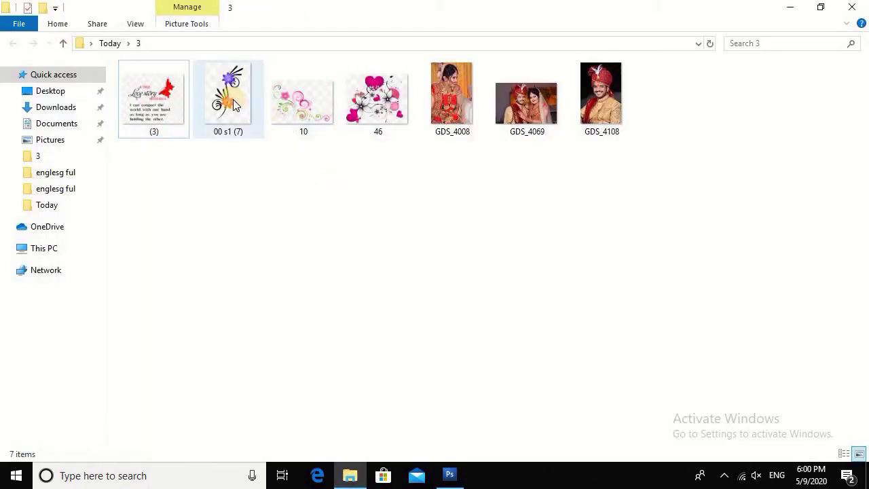
left_click(256, 121)
key("alt+Tab")
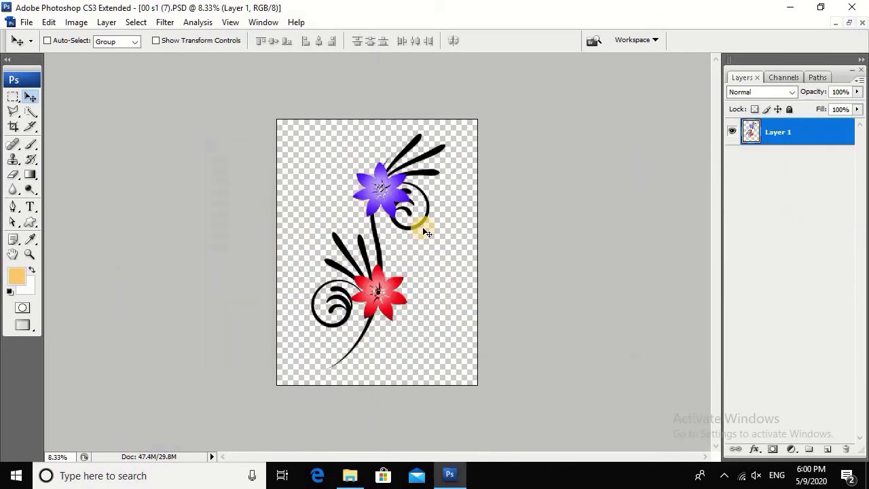
key("ctrl+a")
key("ctrl+x")
key("ctrl+w")
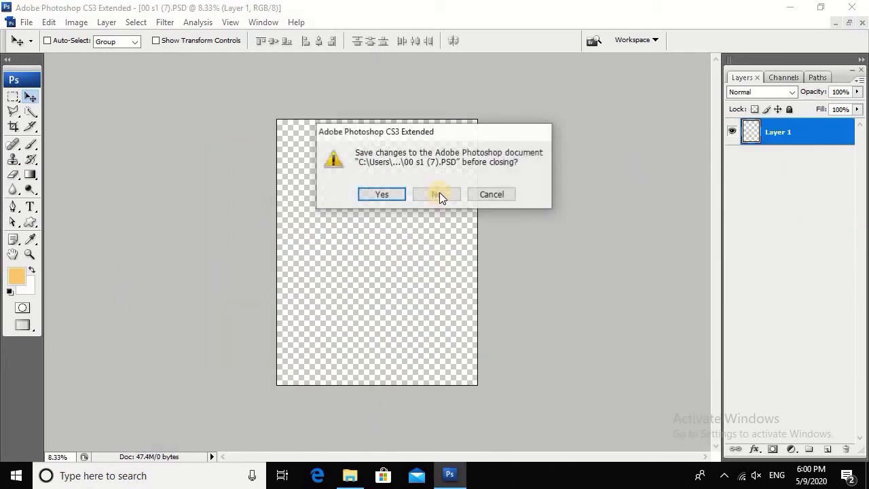
left_click(438, 194)
key("ctrl+v")
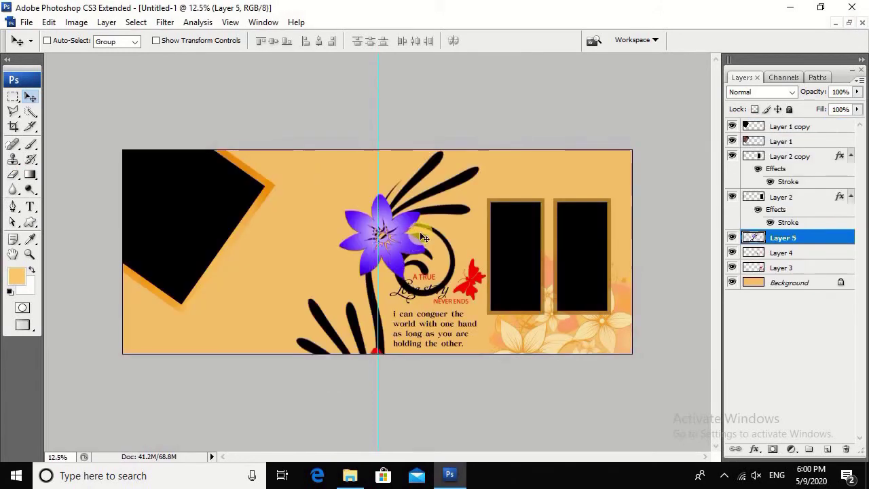
Shrink the flower swirl to 38.8%, rotate it 90°, and fit it into the bottom-left corner.
key("ctrl+t")
left_click_drag(466, 174, 407, 275)
left_click_drag(380, 319, 251, 282)
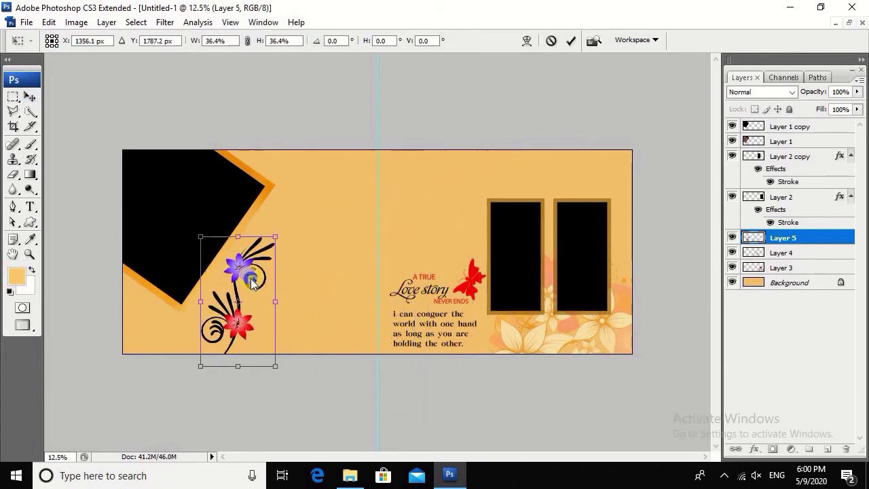
right_click(251, 281)
left_click(301, 223)
mouse_move(291, 265)
left_mouse_down()
mouse_move(314, 279)
mouse_move(303, 307)
left_mouse_up()
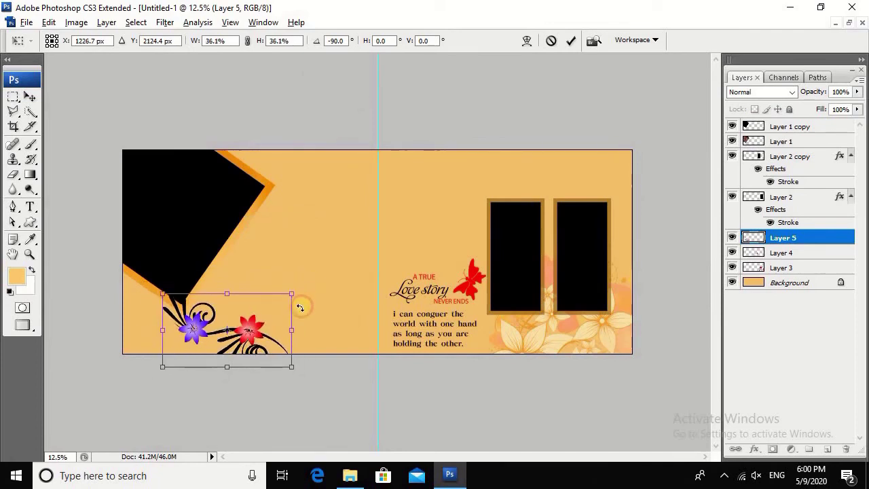
left_click_drag(275, 313, 235, 307)
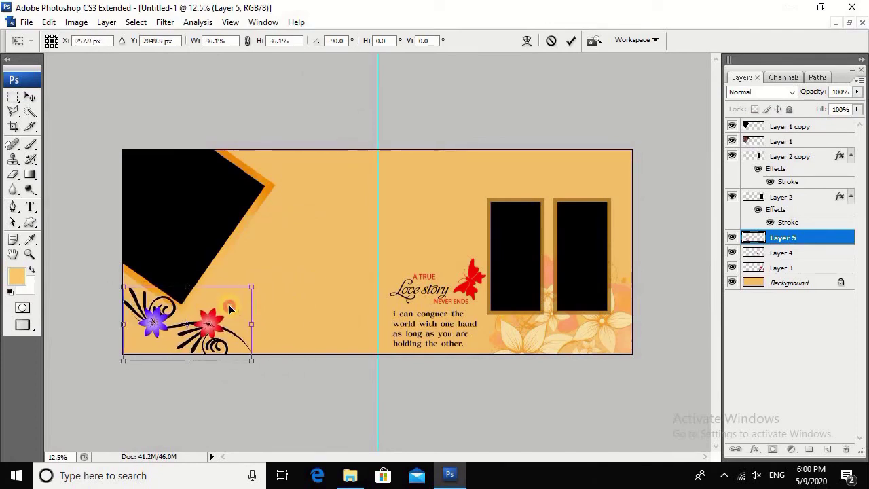
left_click_drag(251, 361, 262, 371)
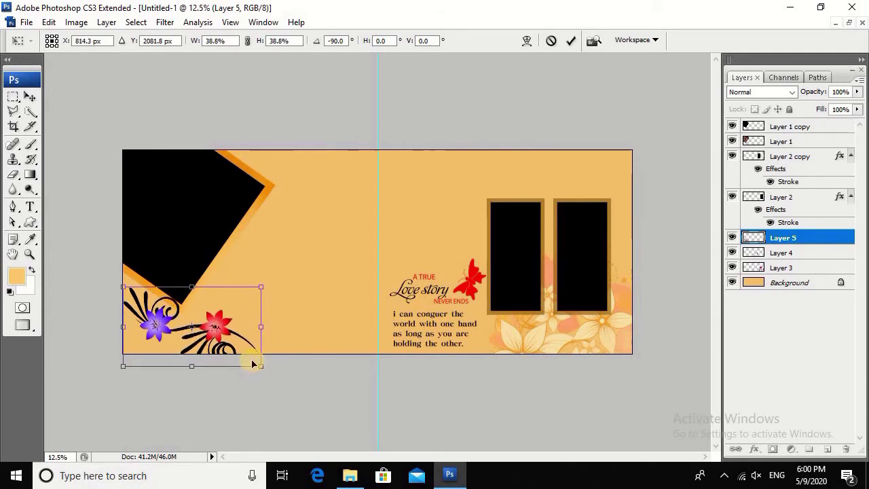
key("Return")
Blend Layer 5's flower swirl with Overlay after trying Luminosity, then open GDS_4069.
left_click(762, 98)
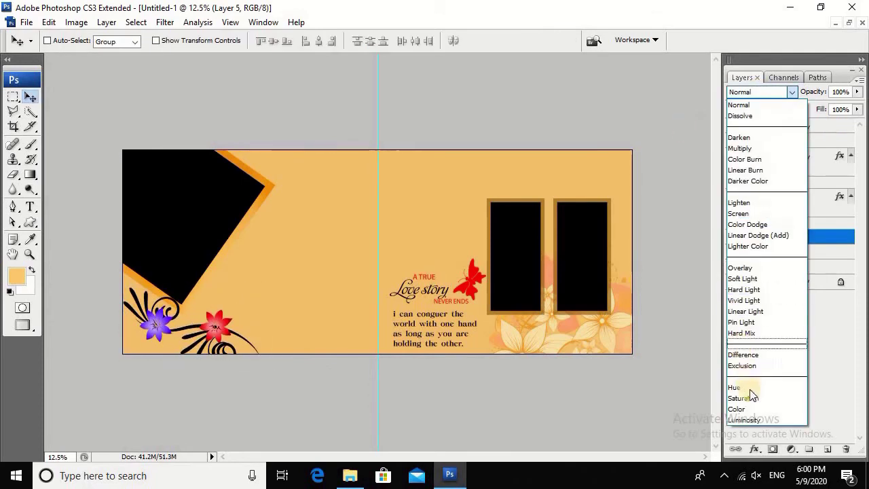
left_click(755, 418)
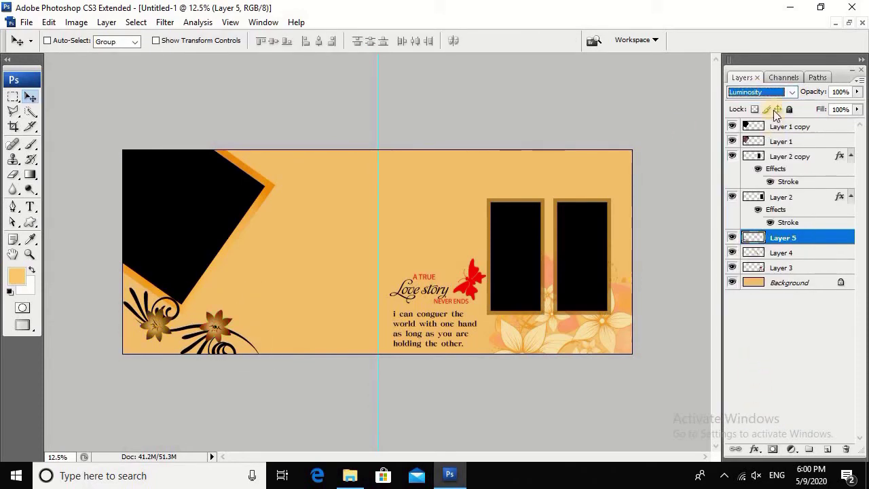
scroll(760, 92, "up", 12)
scroll(596, 219, "up", 1)
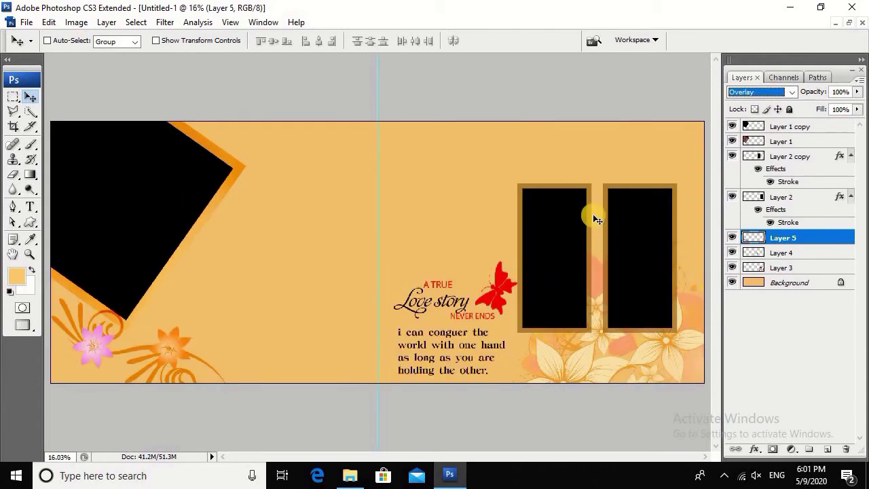
scroll(596, 218, "down", 1)
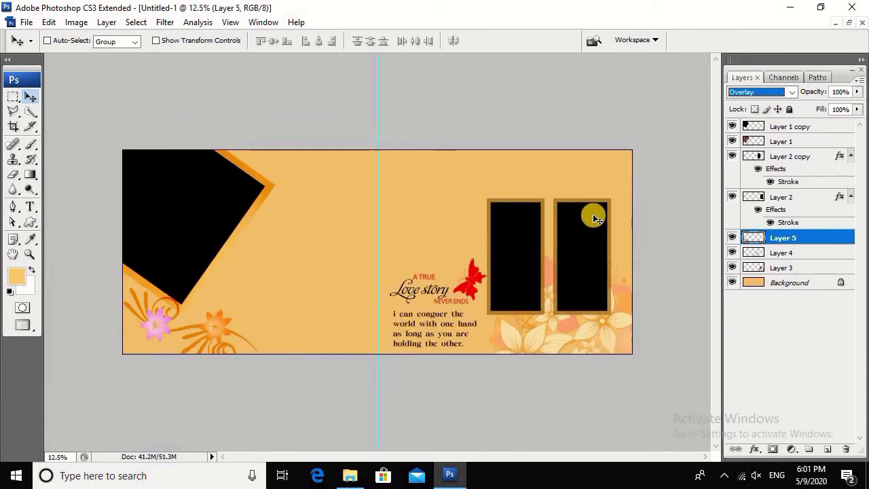
scroll(596, 219, "up", 1)
scroll(635, 199, "down", 1)
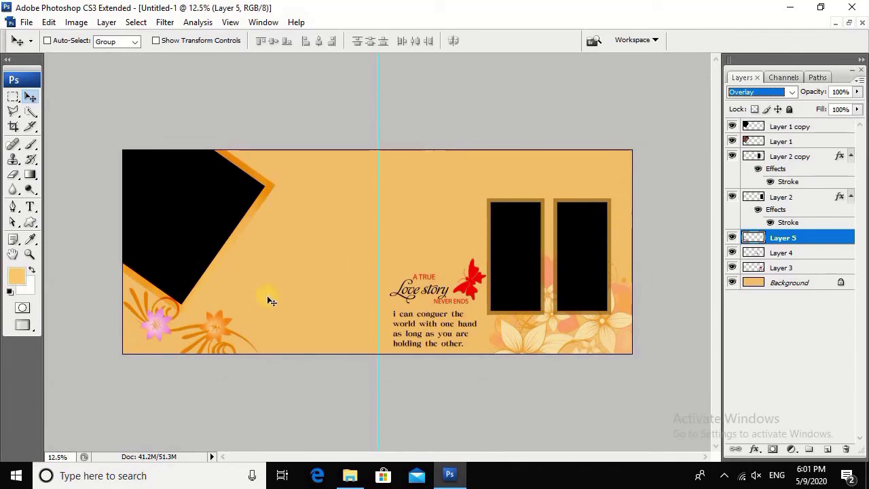
scroll(270, 301, "up", 1)
left_click(350, 475)
mouse_move(528, 101)
left_mouse_down()
mouse_move(459, 481)
mouse_move(456, 247)
left_mouse_up()
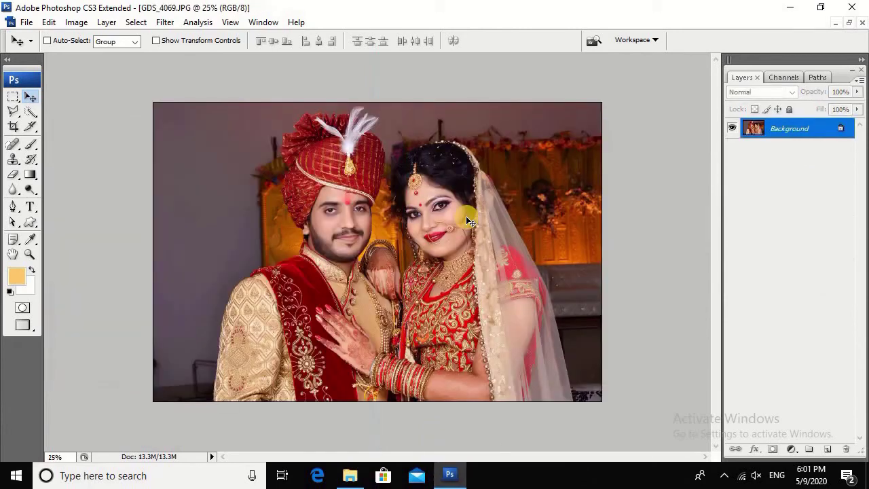
Copy the whole couple photo GDS_4069 and close it without saving.
key("ctrl+a")
key("Delete")
key("ctrl+w")
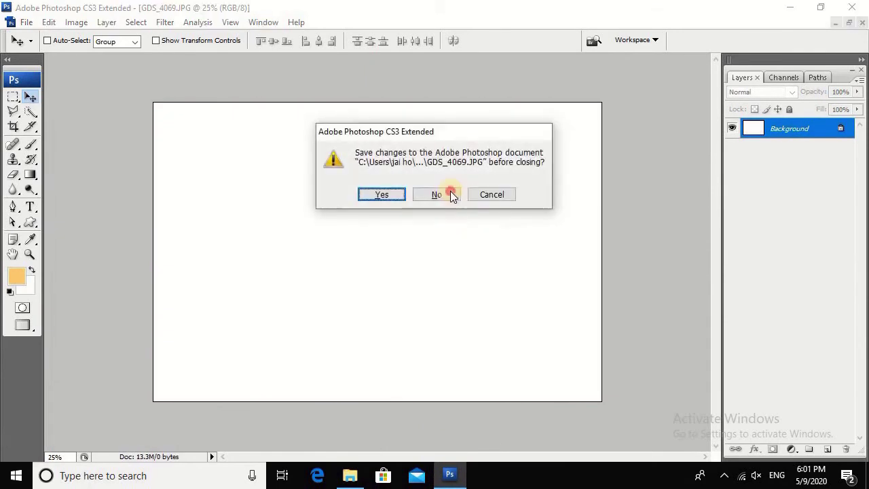
left_click(438, 194)
On Layer 1 copy, Magic Wand-select the black area of the top-left frame.
right_click(134, 190)
left_click(149, 195)
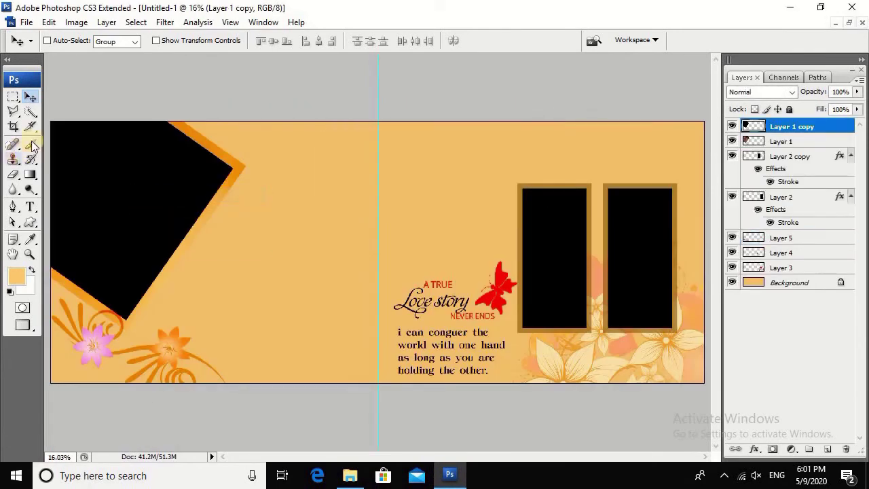
left_click_drag(30, 111, 84, 123)
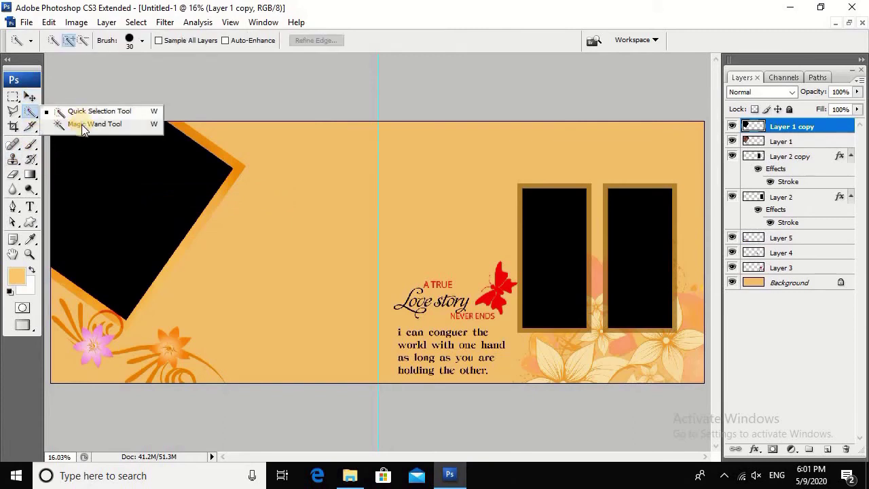
left_click(112, 148)
Paste the couple photo into the frame selection and position it inside the diamond frame.
key("ctrl+shift+v")
key("ctrl+t")
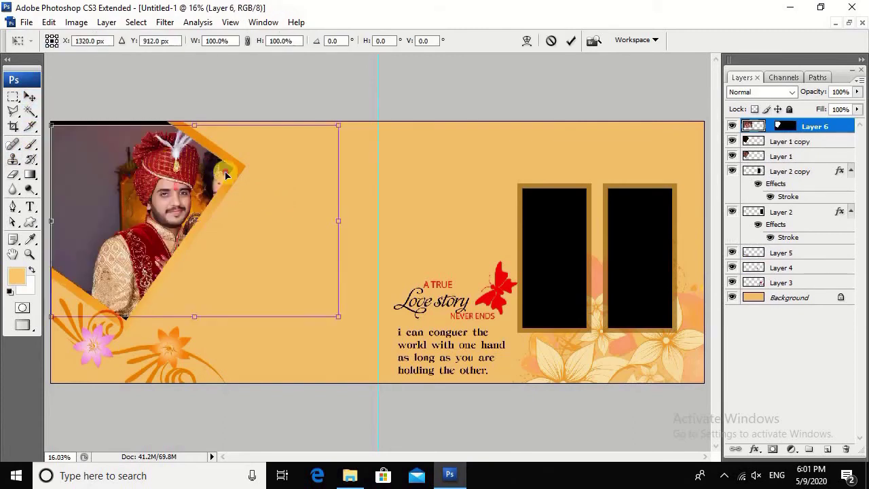
left_click_drag(227, 175, 160, 172)
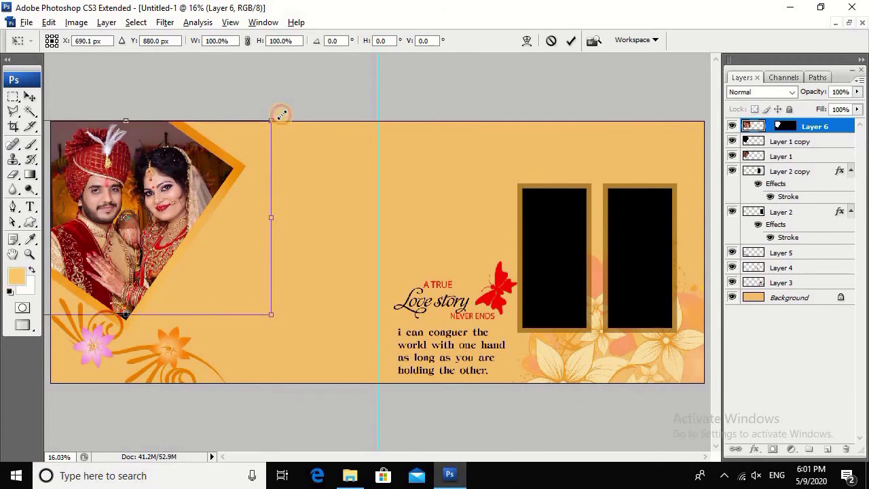
left_click_drag(249, 161, 252, 161)
key("Return")
key("ctrl+minus")
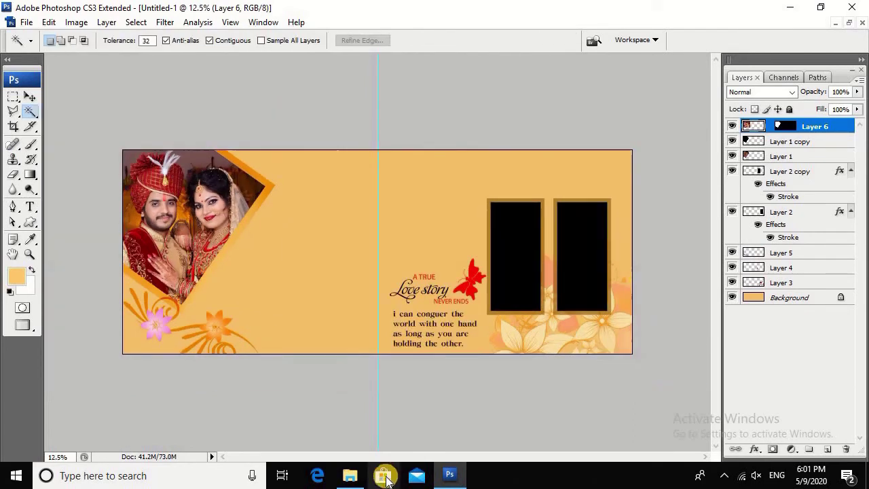
Open portrait photos GDS_4108 and GDS_4008 in Photoshop.
left_click(352, 474)
key("Right")
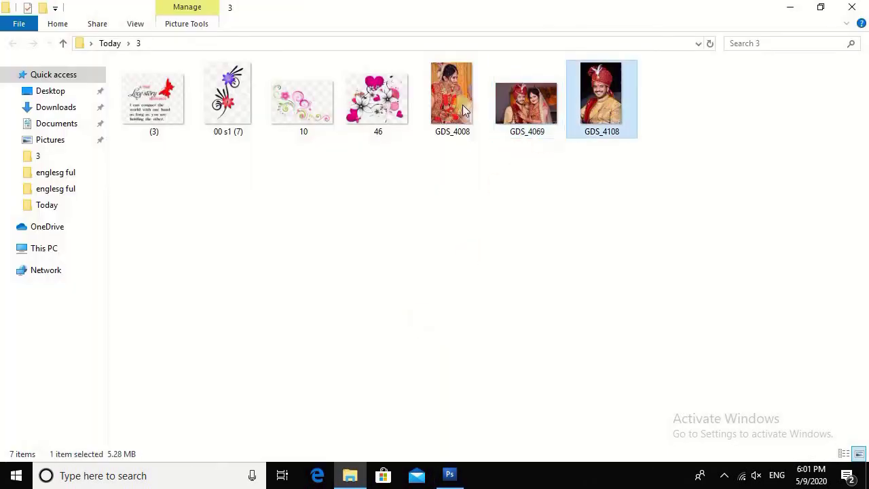
left_click(454, 102, "ctrl")
left_click_drag(453, 102, 449, 467)
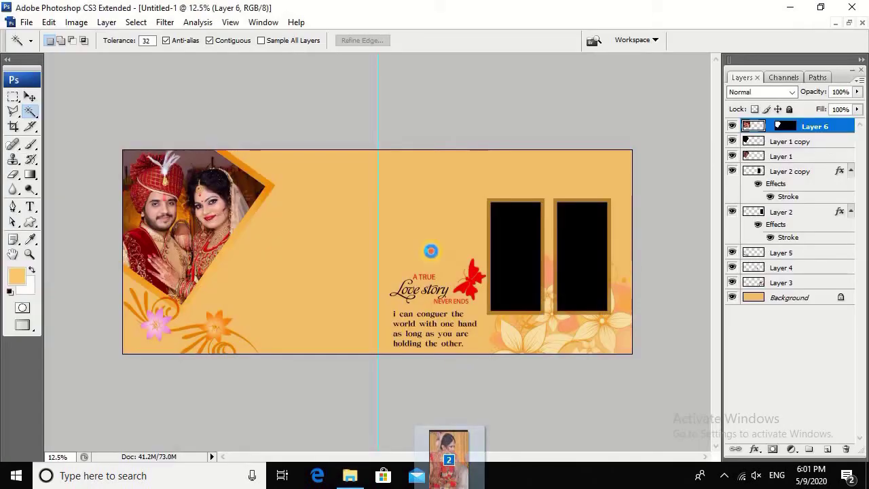
left_click_drag(430, 251, 433, 244)
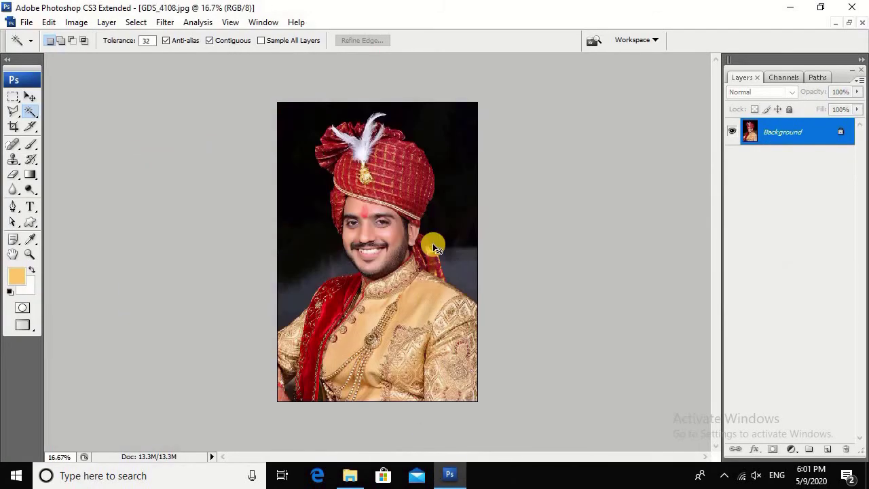
Copy the whole groom portrait GDS_4108 and close it without saving.
key("ctrl+a")
key("Delete")
key("ctrl+w")
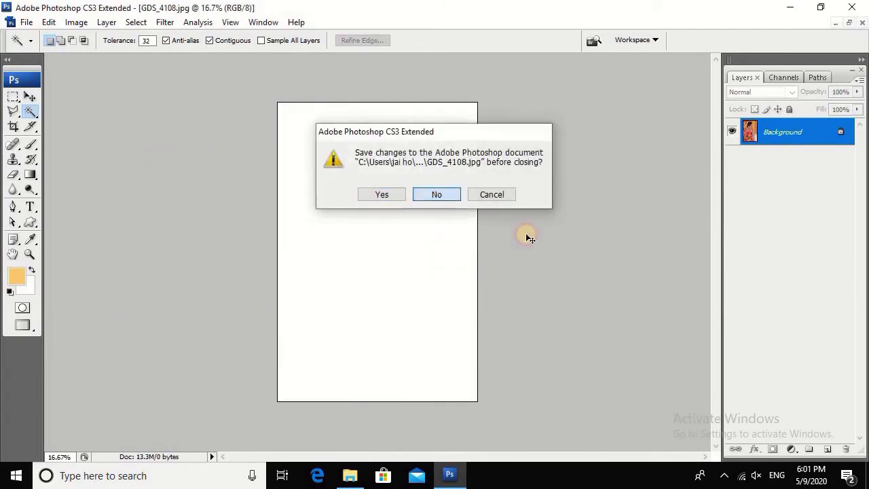
key("n")
key("ctrl+w")
Paste the groom portrait into the right tall frame on Layer 2 and scale it to fit.
right_click(574, 233, "ctrl")
left_click(592, 238)
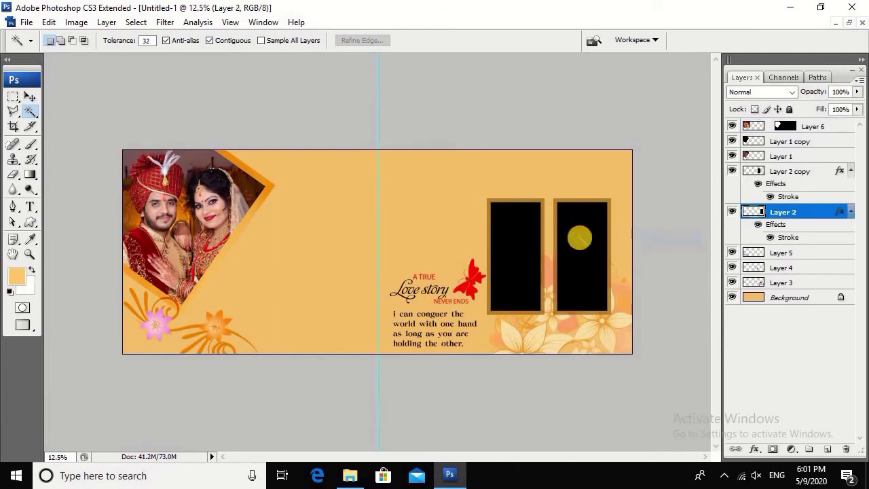
left_click(603, 277)
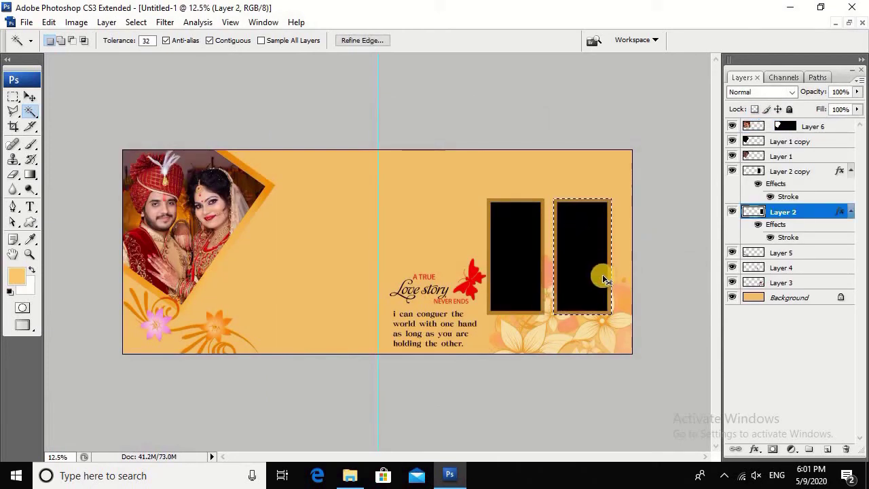
key("ctrl+shift+v")
key("ctrl+t")
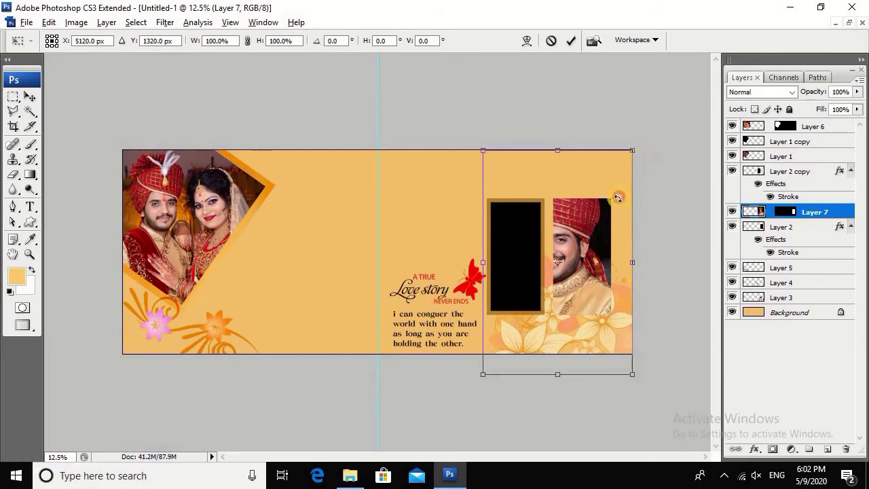
mouse_move(618, 197)
left_mouse_down()
mouse_move(631, 150)
mouse_move(596, 204)
mouse_move(612, 214)
mouse_move(624, 197)
left_mouse_up()
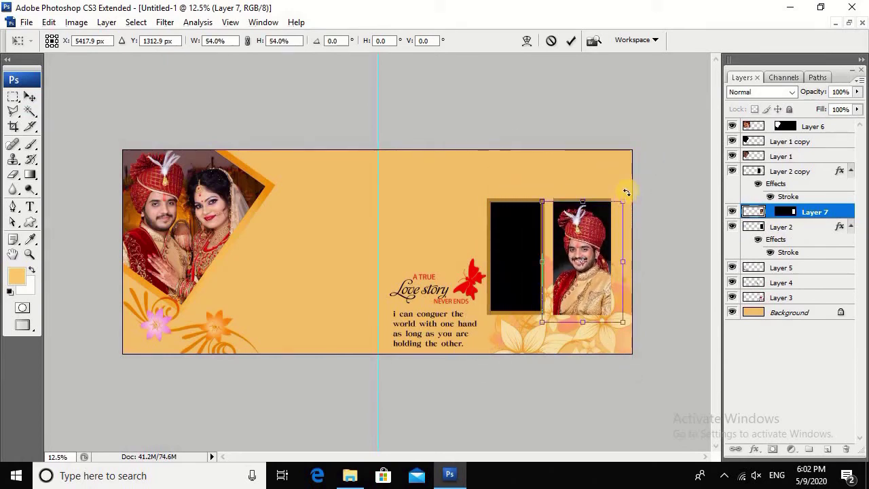
key("Return")
Merge the groom portrait down into the frame layer with Ctrl+E.
key("w")
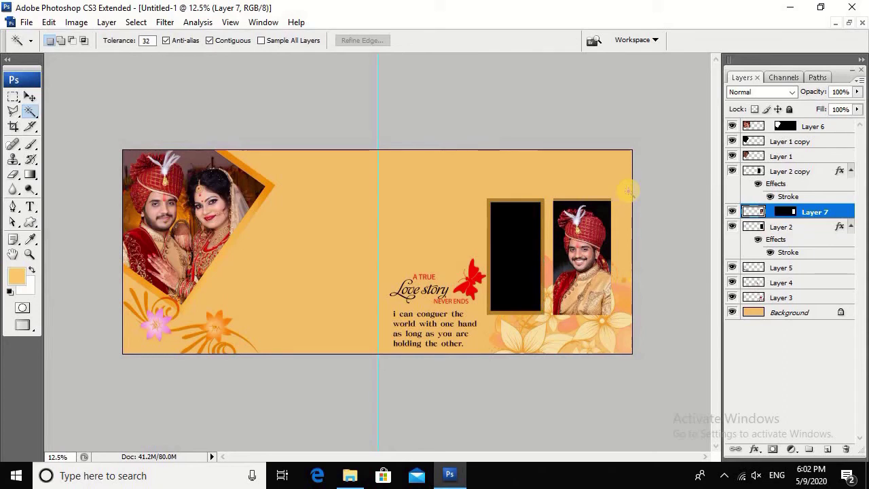
key("ctrl+e")
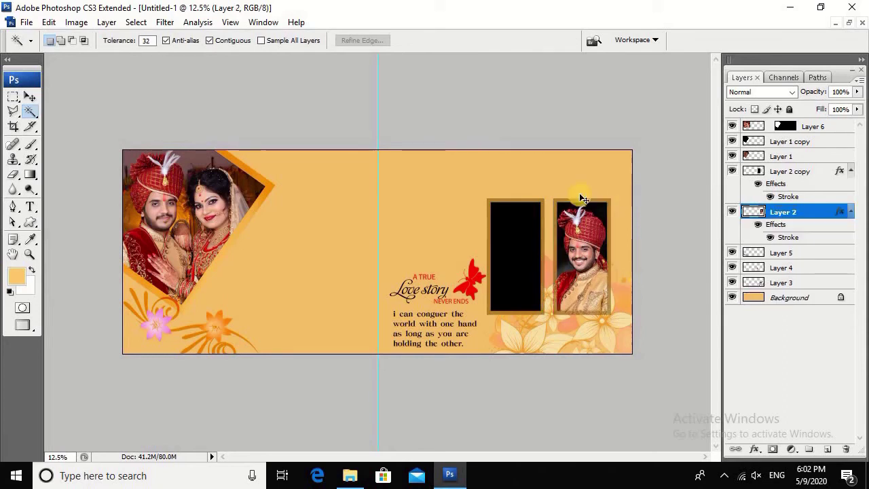
left_click_drag(628, 352, 623, 339)
key("ctrl+0")
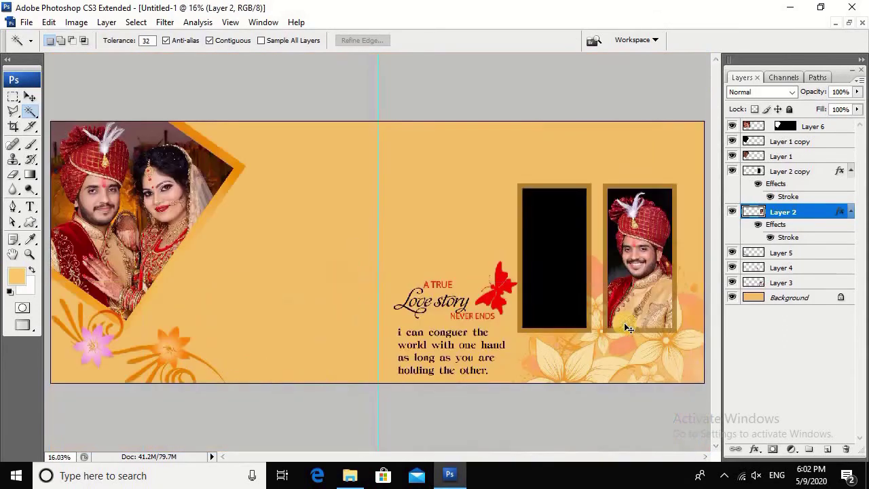
key("ctrl+Tab")
Cut the whole bride photo GDS_4008, close it unsaved, and select Layer 2 copy.
key("ctrl+a")
key("ctrl+x")
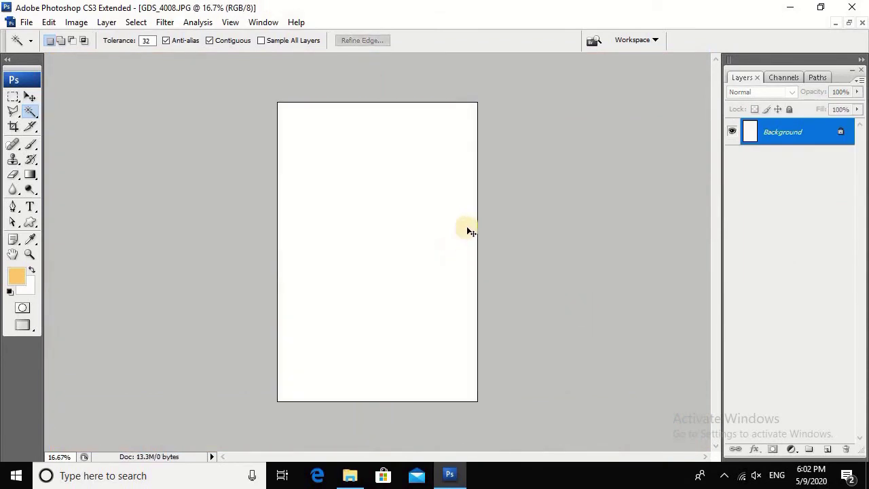
key("ctrl+w")
left_click(455, 196)
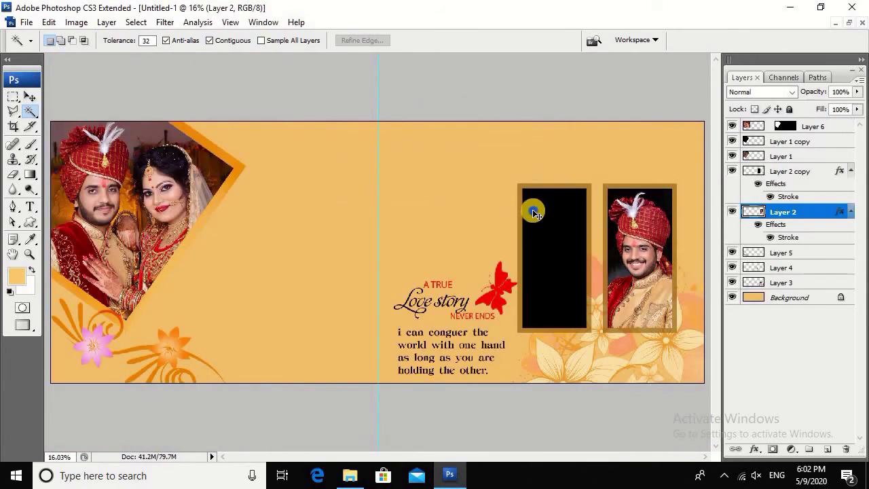
right_click(547, 222)
left_click(547, 222)
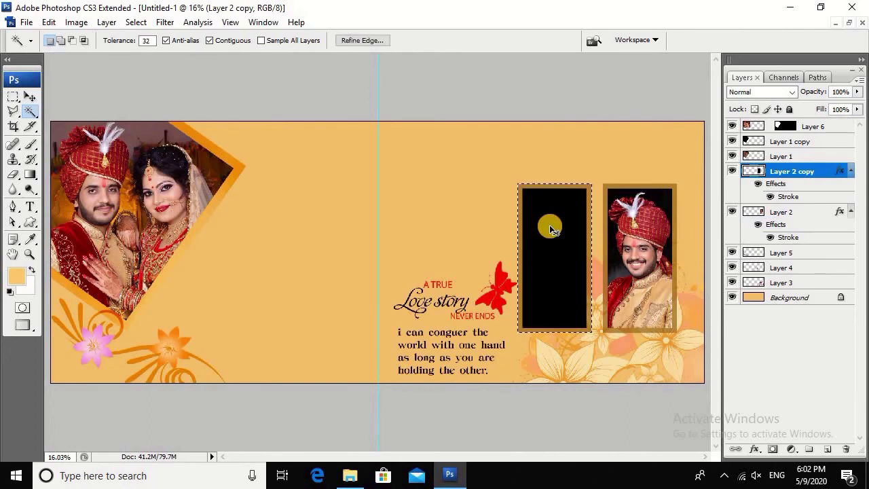
Paste the bride photo into the left tall frame, resize it to fit, and delete the extra copy.
key("ctrl+shift+v")
key("ctrl+t")
key("Escape")
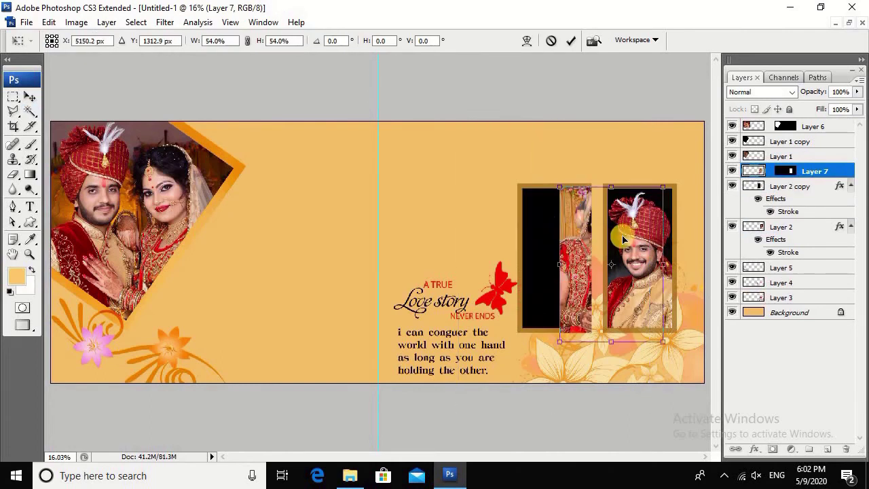
key("ctrl+t")
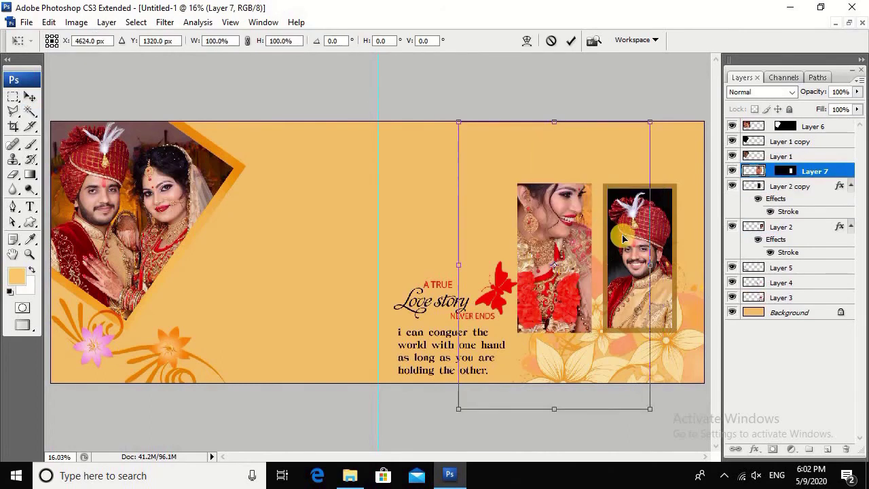
mouse_move(623, 237)
left_mouse_down()
mouse_move(635, 233)
mouse_move(598, 197)
left_mouse_up()
mouse_move(617, 169)
left_mouse_down()
mouse_move(592, 200)
mouse_move(591, 232)
left_mouse_up()
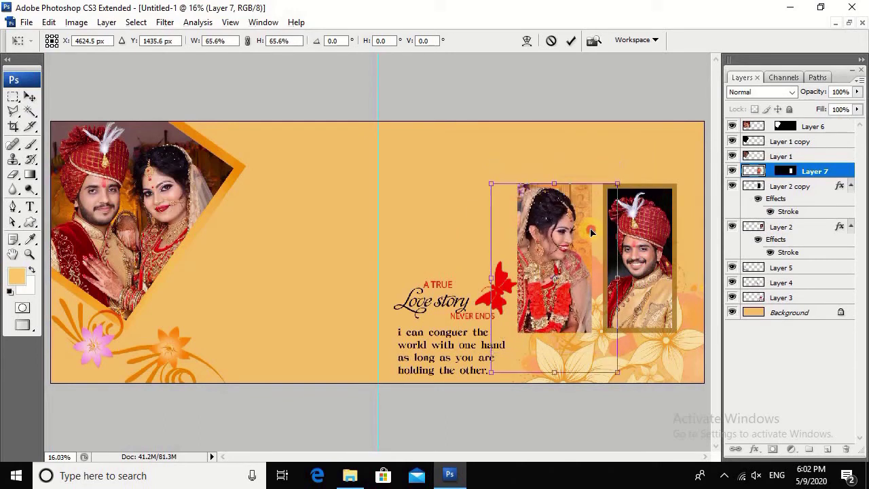
left_click_drag(617, 183, 606, 217)
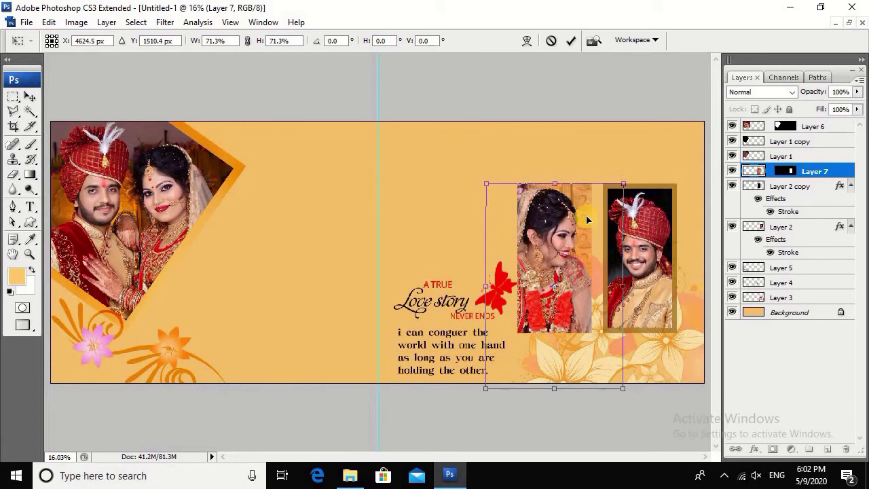
key("Return")
key("w")
key("Delete")
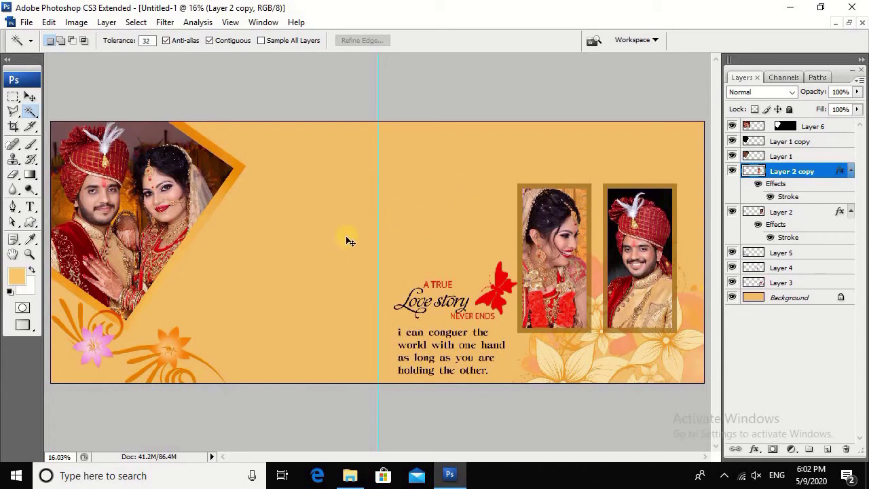
On the Background layer, enter the couple's names as a three-line text title.
right_click(245, 283)
left_click(272, 282)
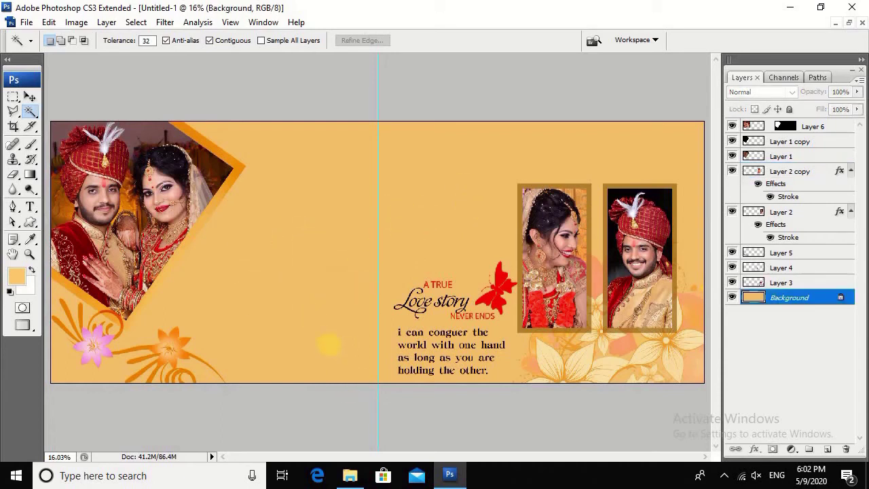
key("t")
left_click(247, 265)
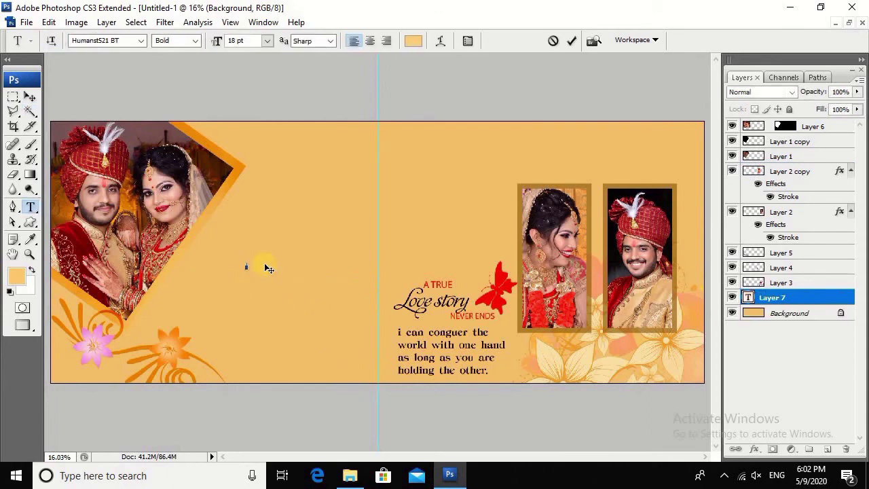
key("ctrl+v")
Set the word 'Weds' to 60 pt and centre-align the title lines.
double_click(258, 272)
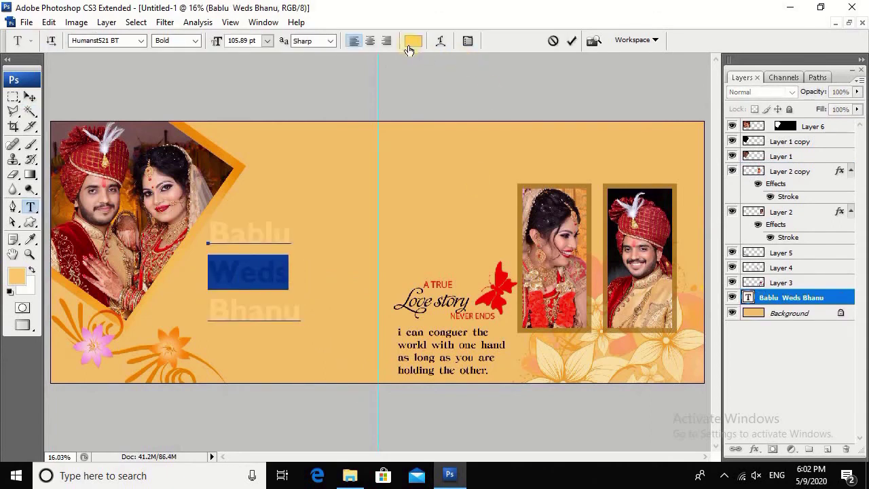
left_click(467, 41)
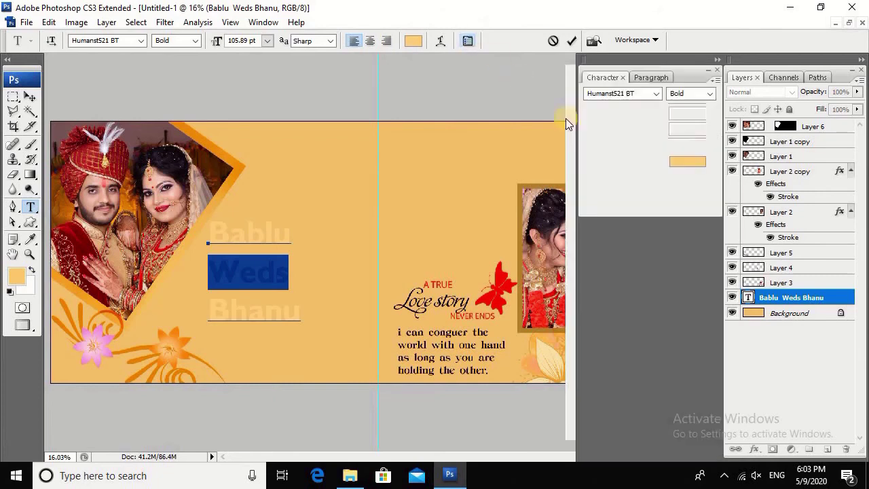
left_click(642, 113)
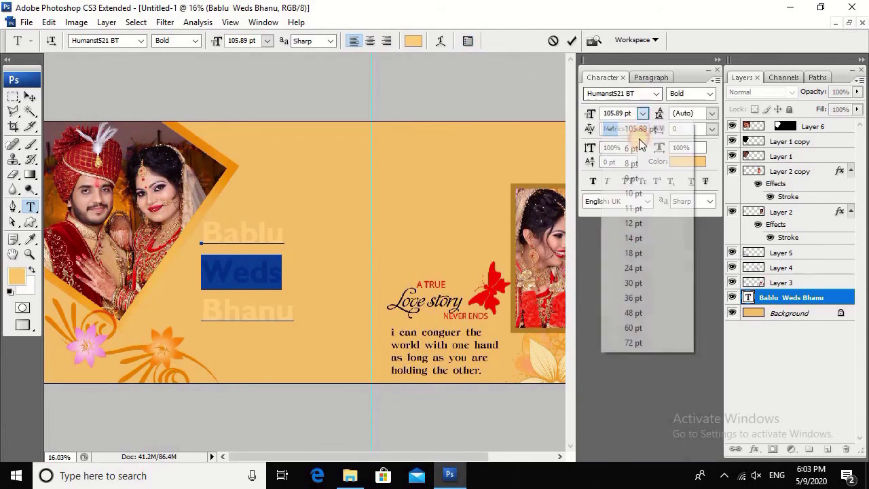
left_click(647, 328)
left_click(572, 40)
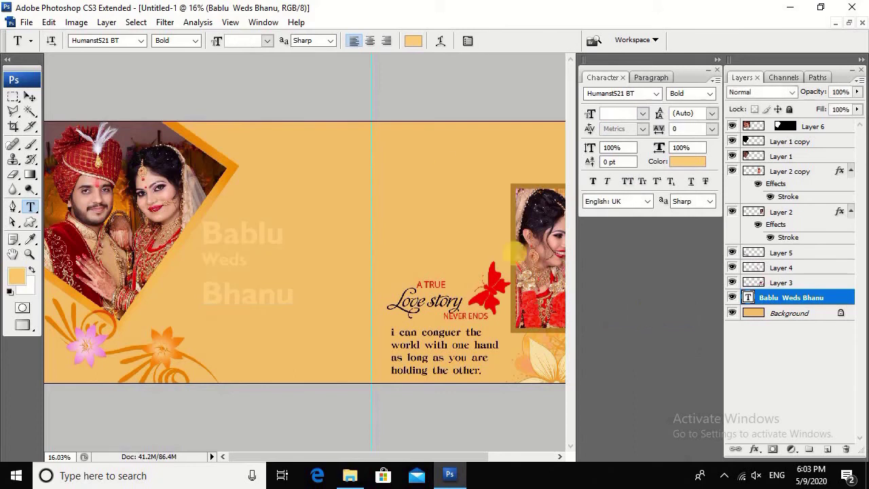
left_click(370, 41)
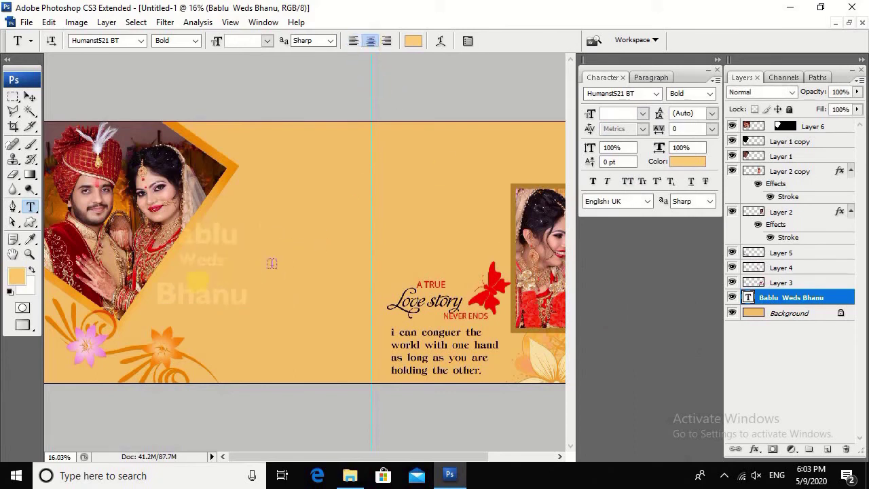
Nudge the title slightly right of the couple photo.
key("v")
left_click_drag(245, 249, 264, 254)
left_click_drag(310, 325, 314, 326)
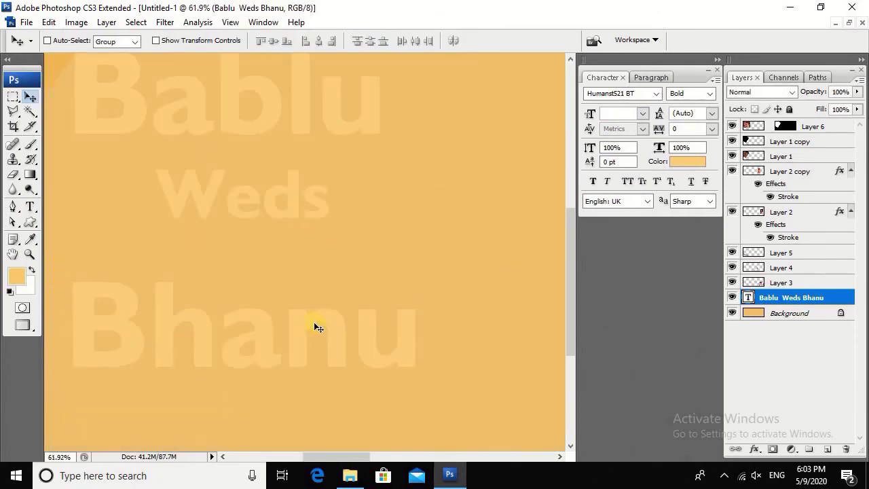
key("ctrl+0")
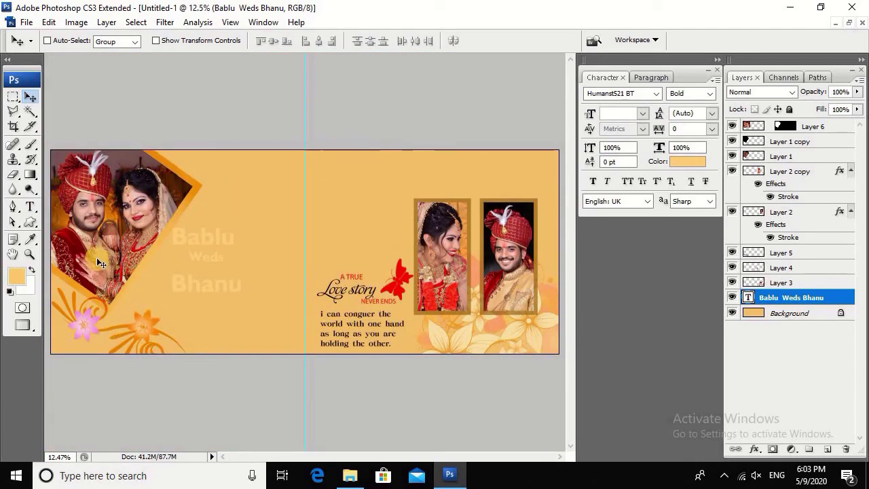
Sample dark brown from the couple photo and fill the Bablu Weds Bhanu title with it.
key("b")
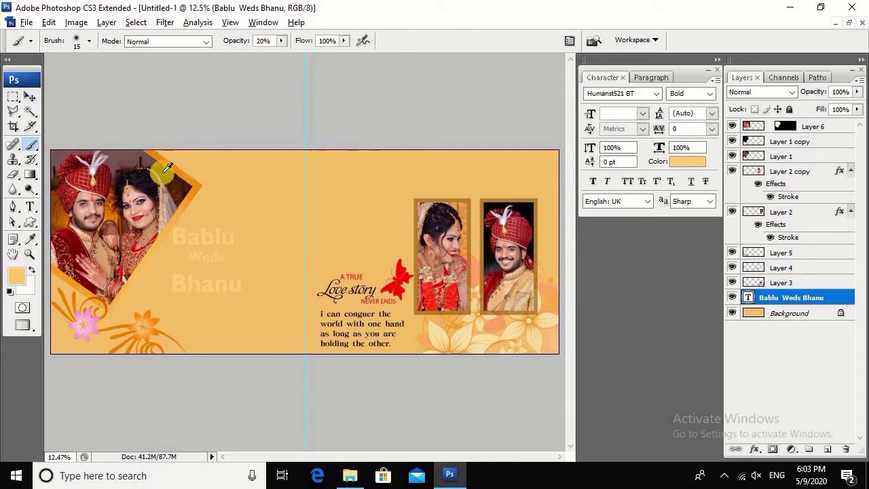
left_click(168, 182, "alt")
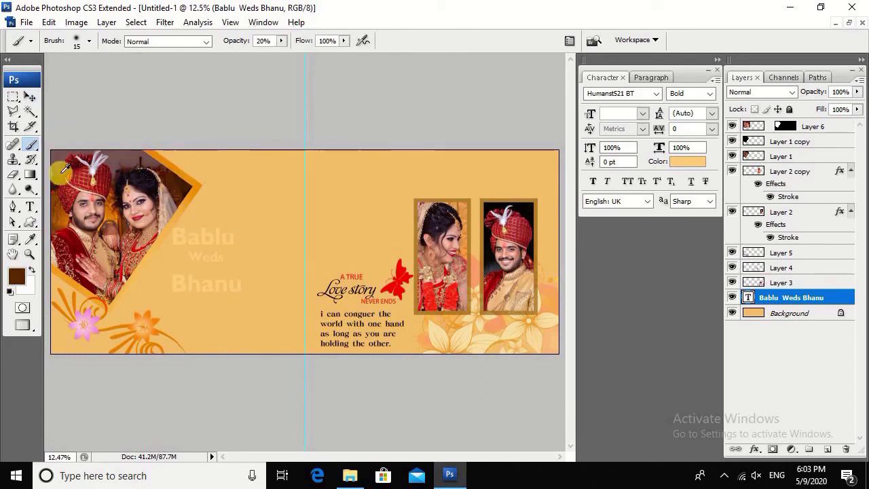
left_click(180, 178, "alt")
left_click(184, 179, "alt")
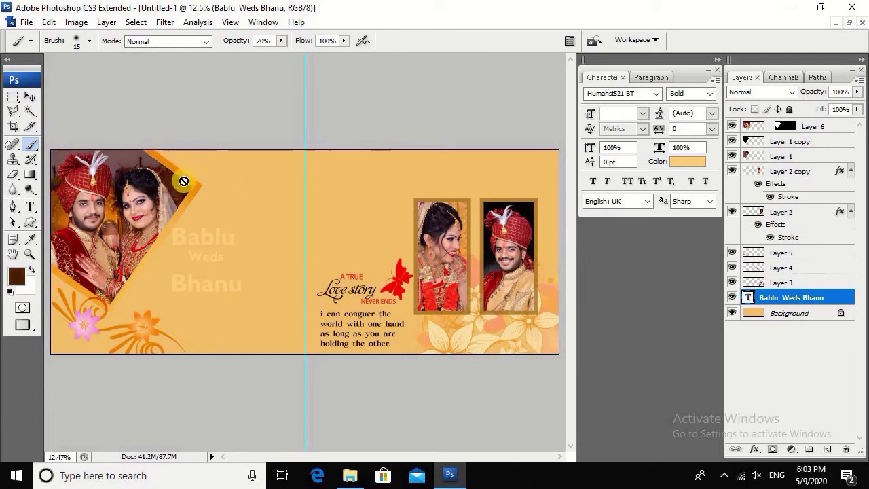
left_click(427, 227, "alt")
key("alt+BackSpace")
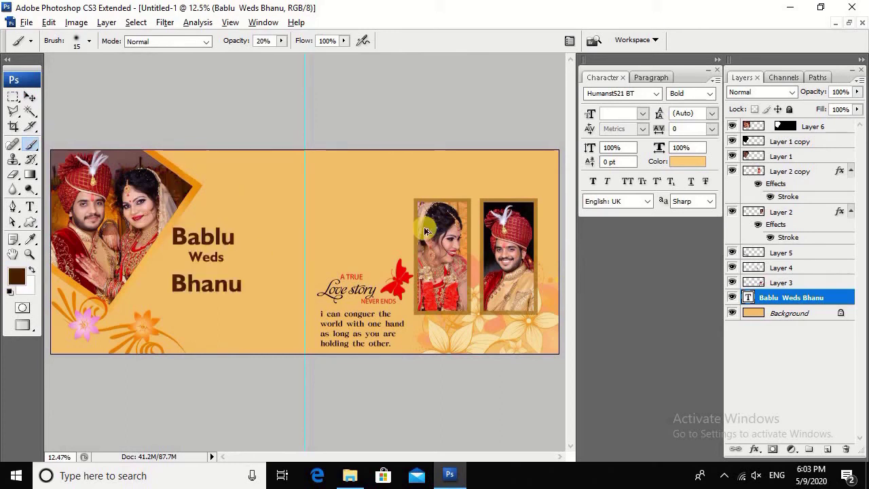
Enlarge the title to about 114% and join Bablu Weds Bhanu onto a single line.
key("ctrl+t")
left_click_drag(247, 292, 268, 326)
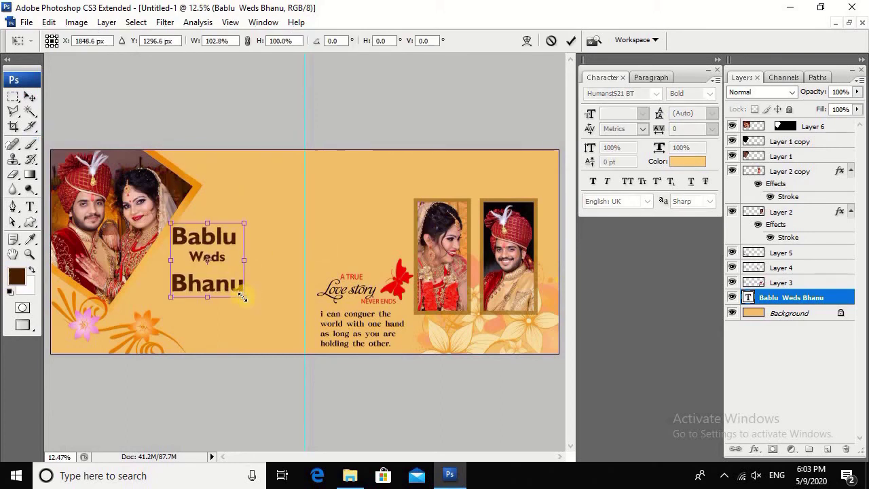
key("Return")
key("t")
left_click(210, 267)
key("BackSpace")
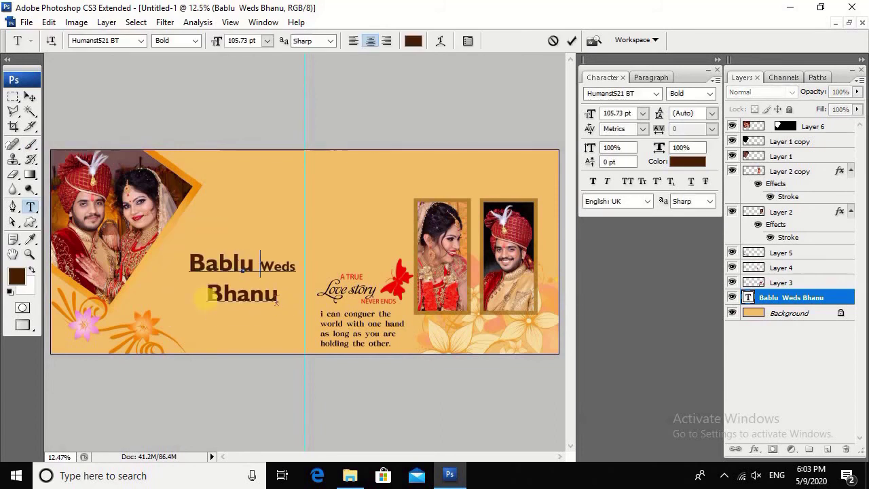
key("BackSpace")
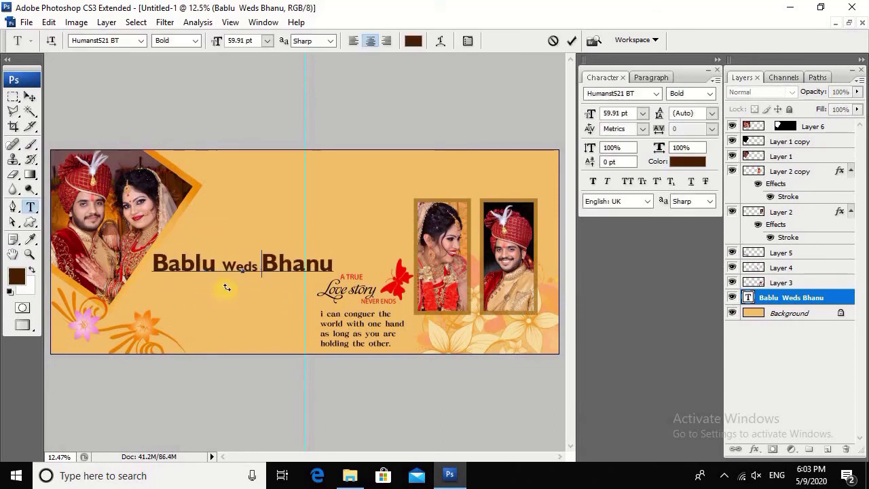
key("ctrl+Return")
Shrink the one-line title and move it lower on the left page.
key("ctrl+t")
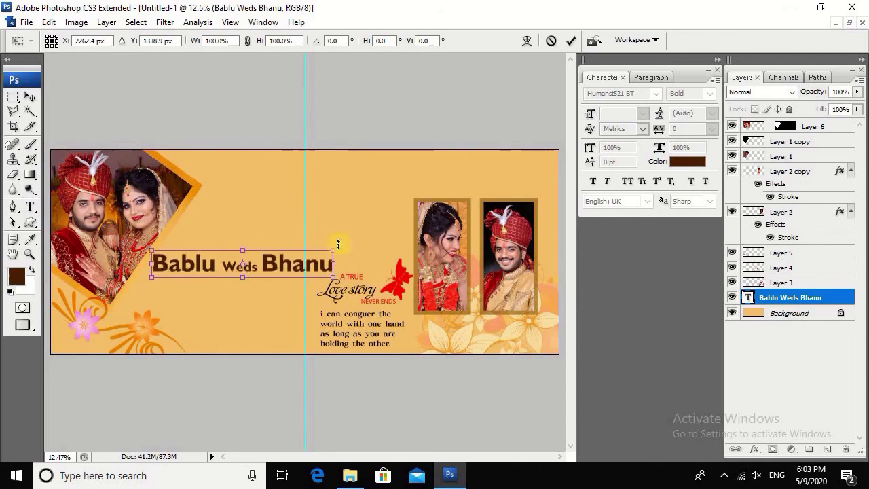
left_click_drag(302, 248, 285, 248)
key("Return")
key("v")
left_click_drag(271, 279, 271, 318)
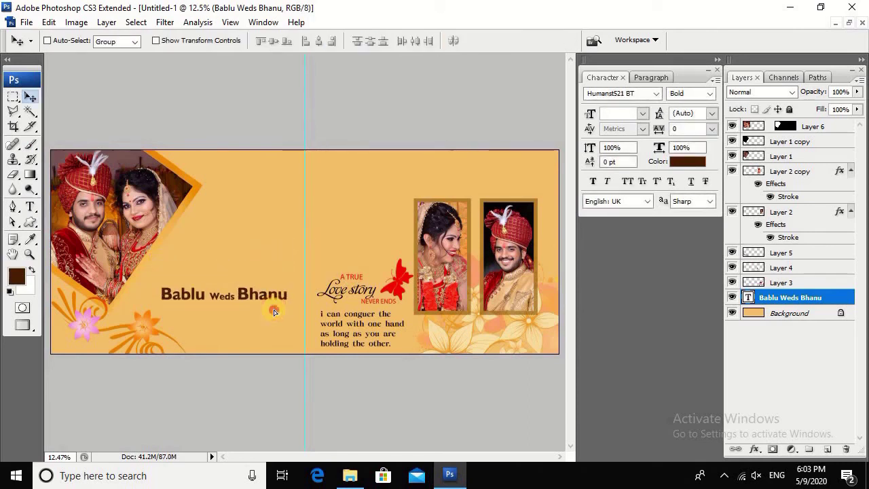
key("alt+Tab")
key("alt+Tab")
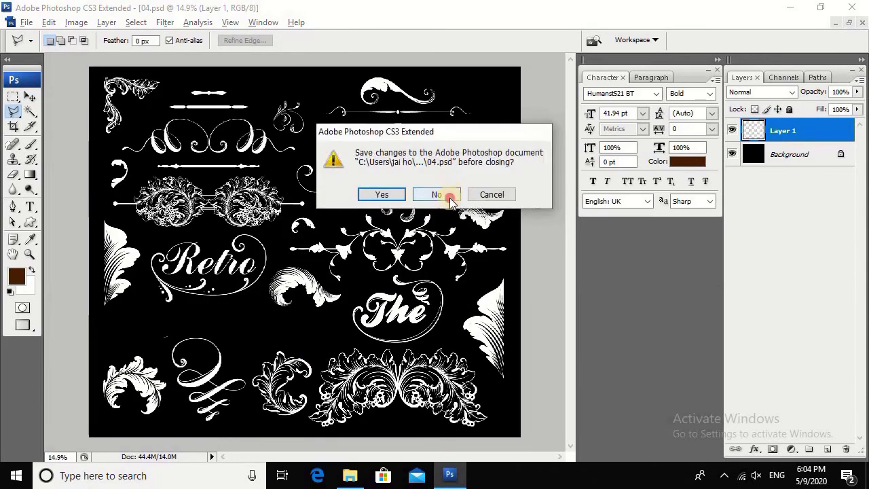
Paste the ornament from 04.psd above the title and scale it to the title's width.
left_click(437, 195)
key("ctrl+v")
key("v")
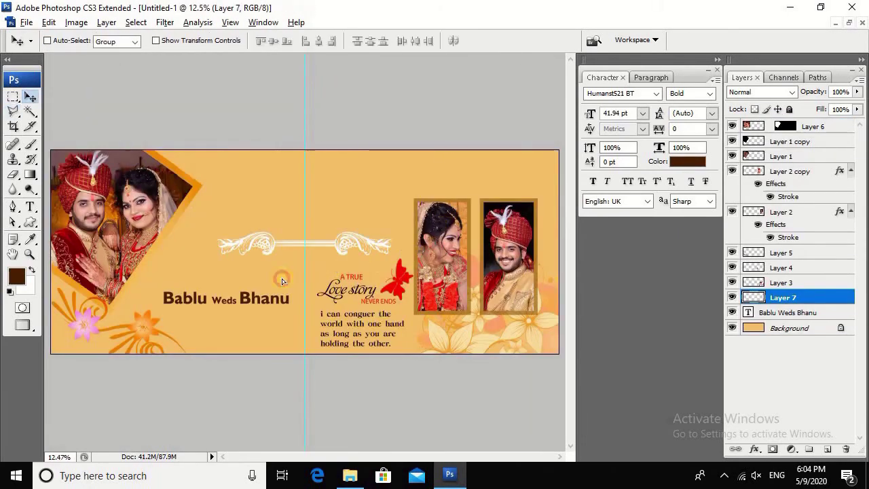
left_click_drag(282, 280, 203, 296)
scroll(393, 340, "up", 2)
key("ctrl+t")
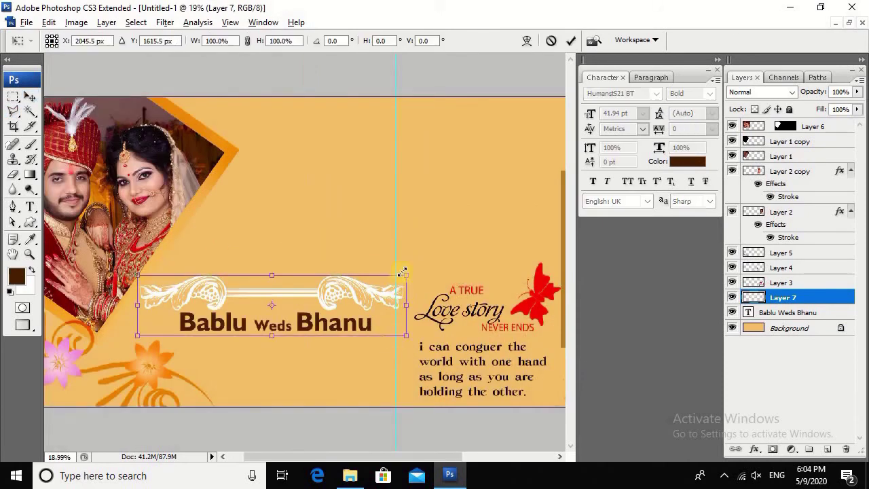
left_click_drag(403, 272, 335, 306)
key("Return")
Fill the ornament dark brown and set its blend mode to Overlay so it turns gold.
scroll(350, 298, "up", 1)
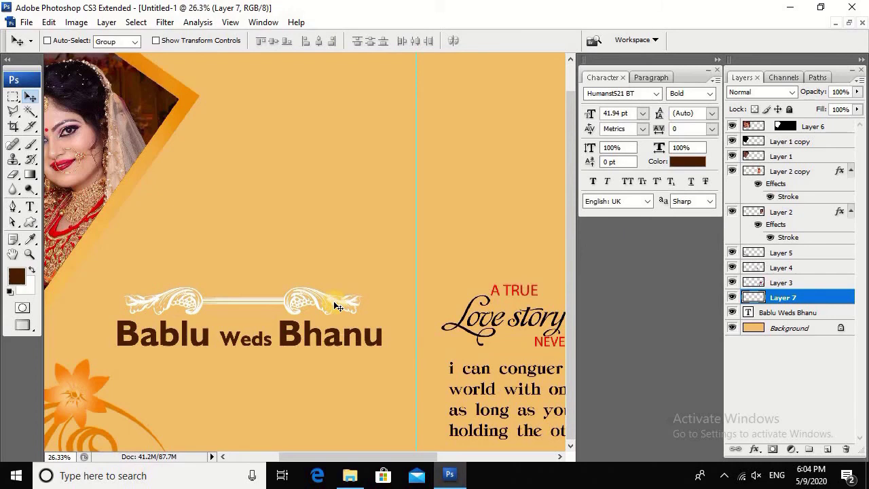
key("alt+shift+BackSpace")
left_click(629, 93)
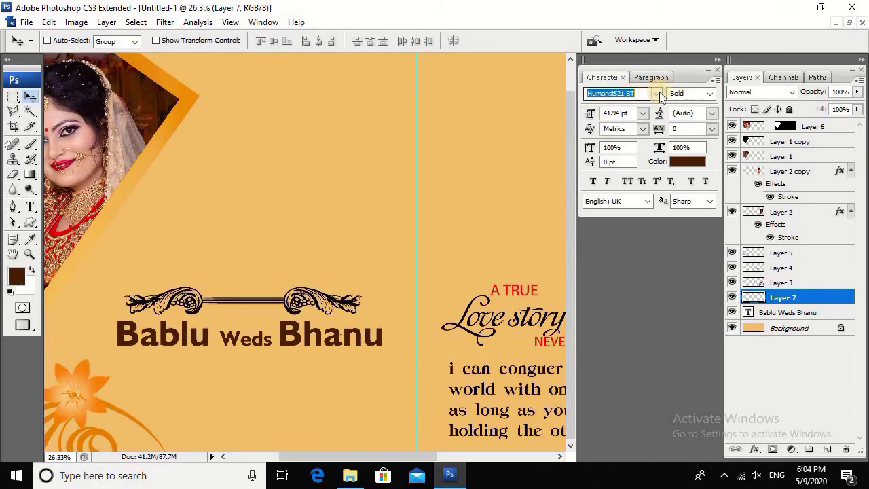
left_click(657, 93)
left_click(709, 78)
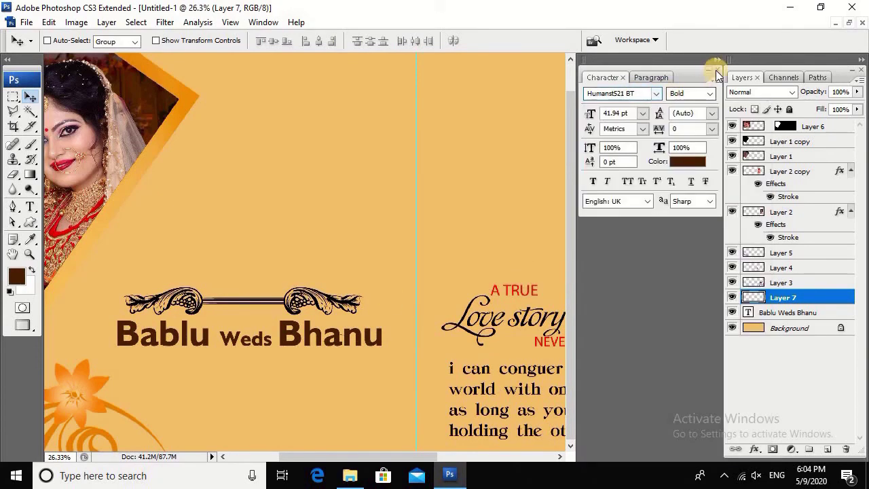
left_click(716, 72)
left_click(780, 92)
left_click(779, 268)
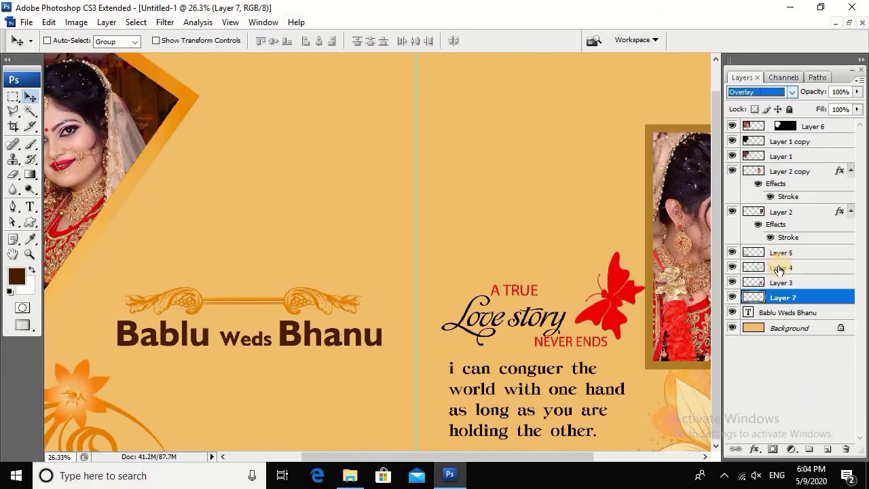
Place a copy of the ornament below the title and flip it vertically.
key("ctrl+0")
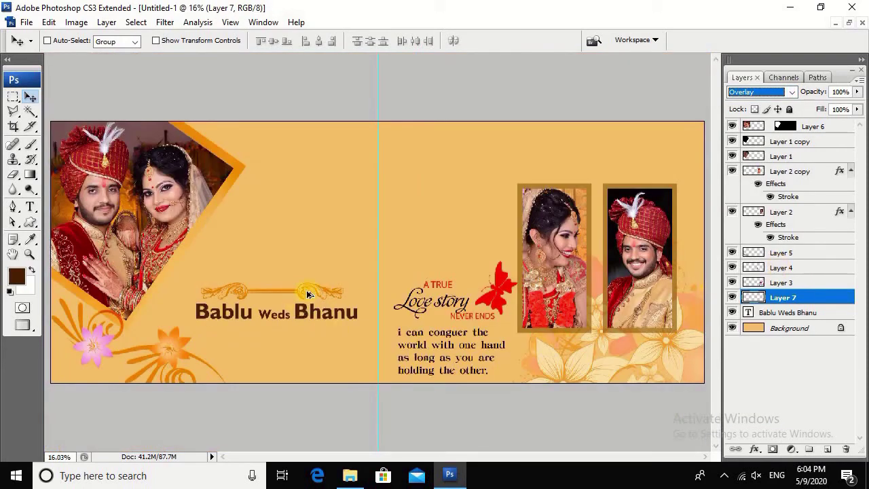
left_click_drag(307, 293, 307, 331)
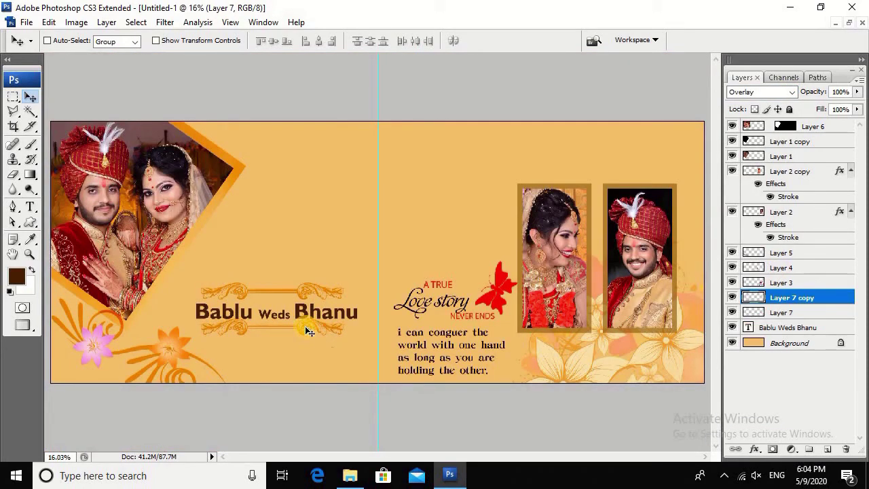
key("alt+e")
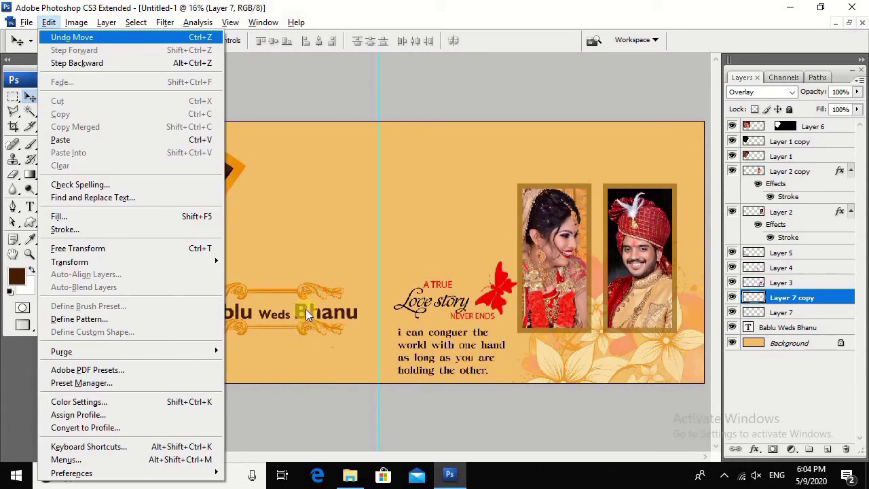
mouse_move(69, 262)
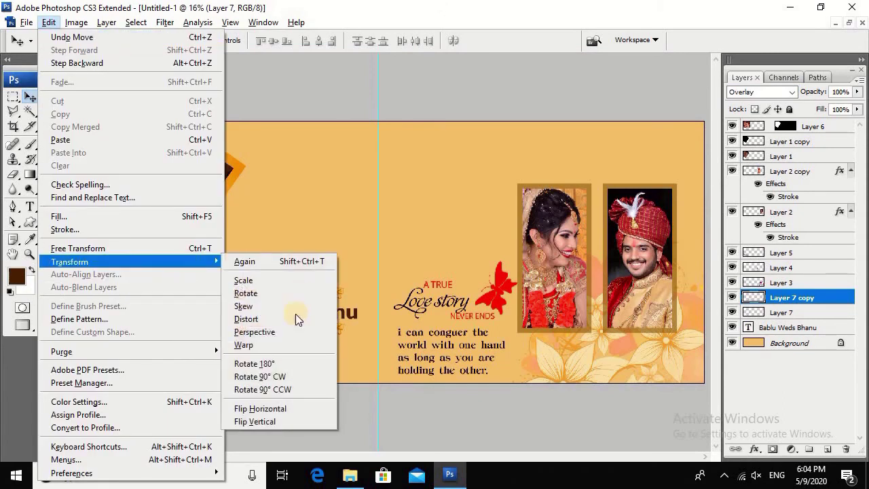
left_click(283, 422)
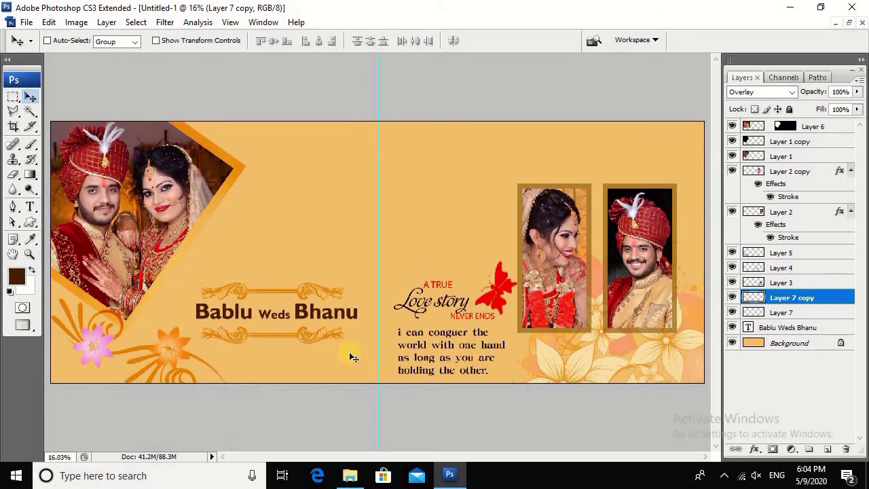
key("shift+plus")
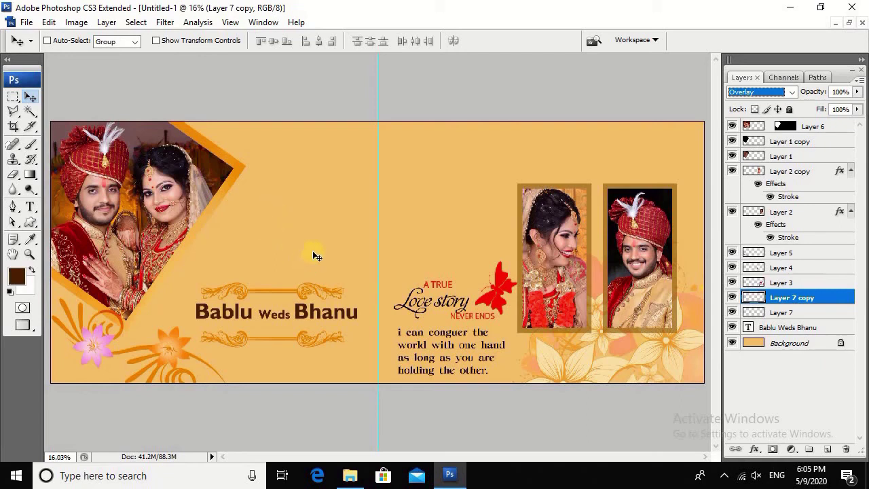
Open new (3).psd, select the Beautiful Moments layer and drag it into the album above the title.
left_click(360, 481)
double_click(524, 186)
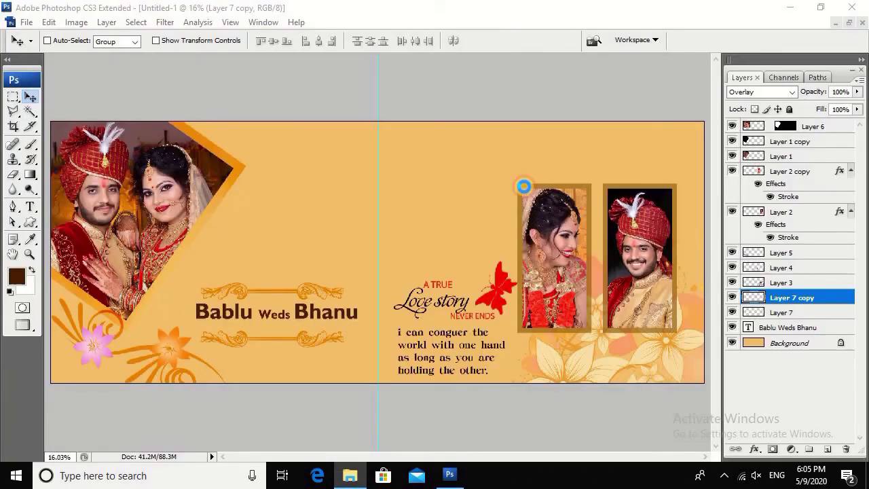
left_click(484, 220)
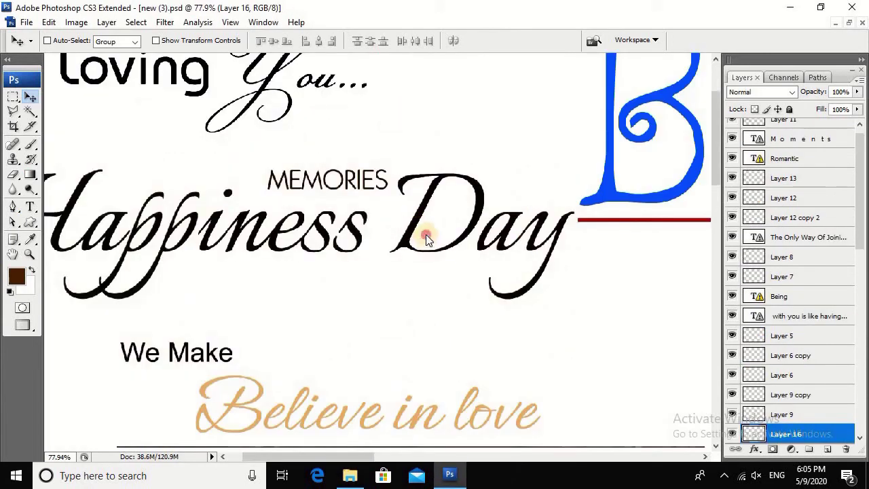
left_click_drag(250, 180, 411, 238)
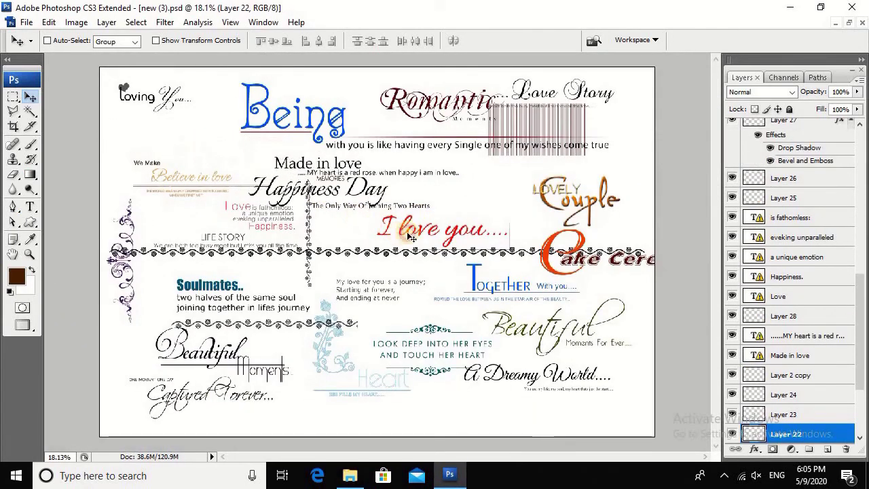
left_click_drag(136, 316, 265, 397)
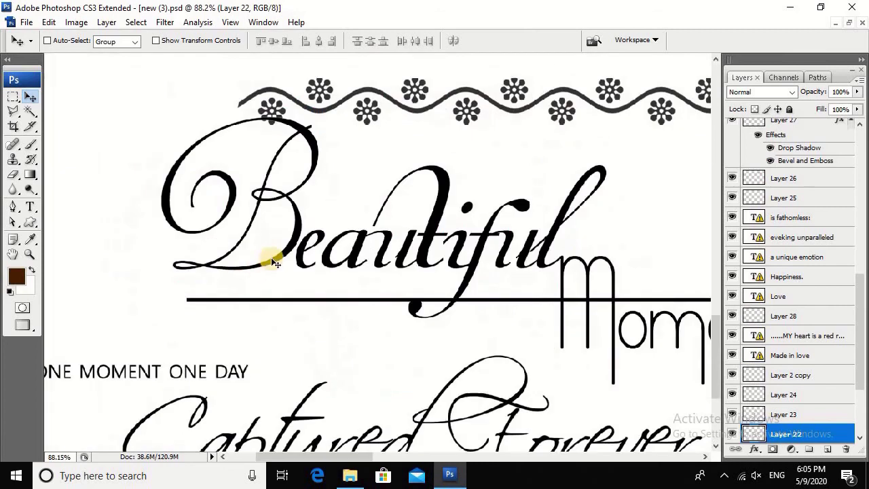
right_click(274, 263)
left_click(306, 269)
left_click(849, 22)
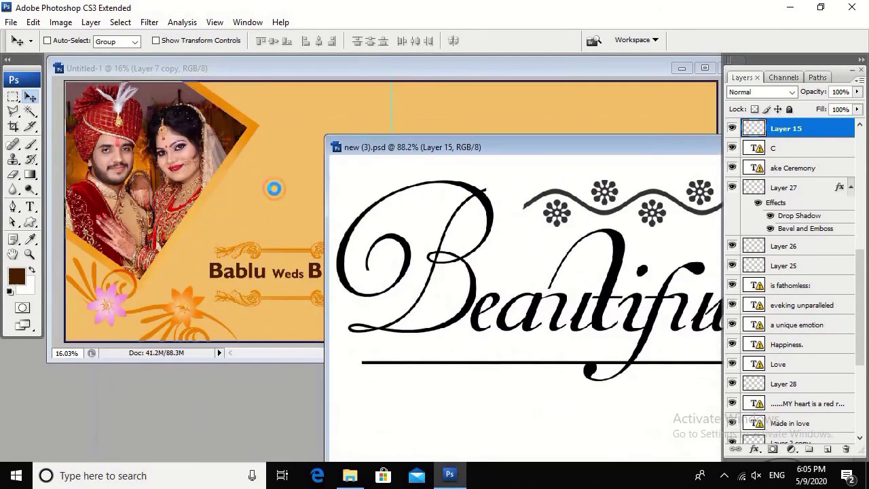
left_click_drag(466, 278, 273, 188)
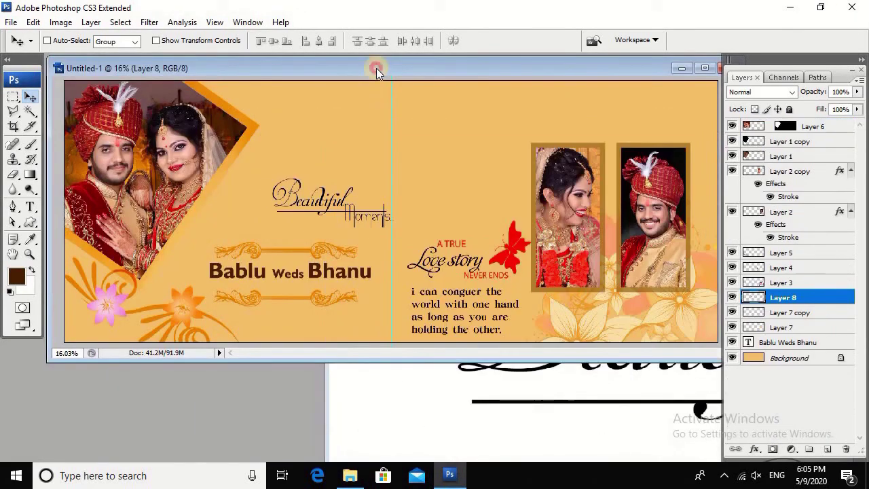
double_click(376, 68)
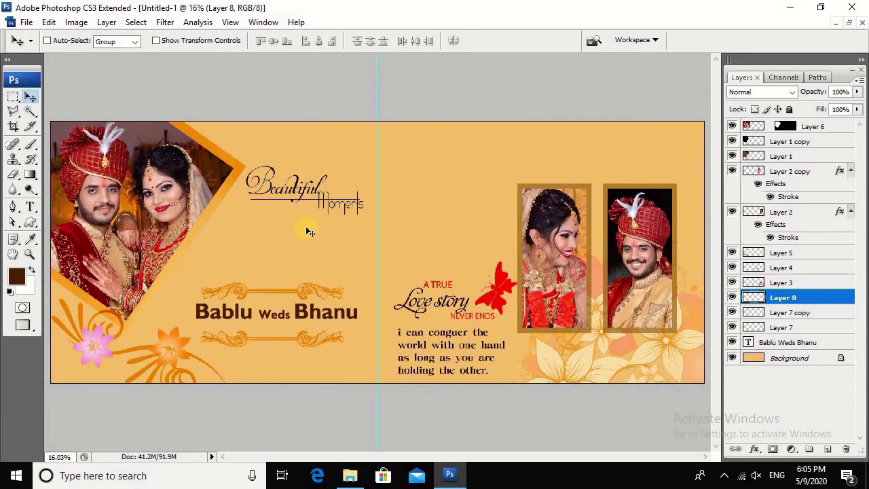
Add the On... text line below Beautiful Moments and select its text.
key("t")
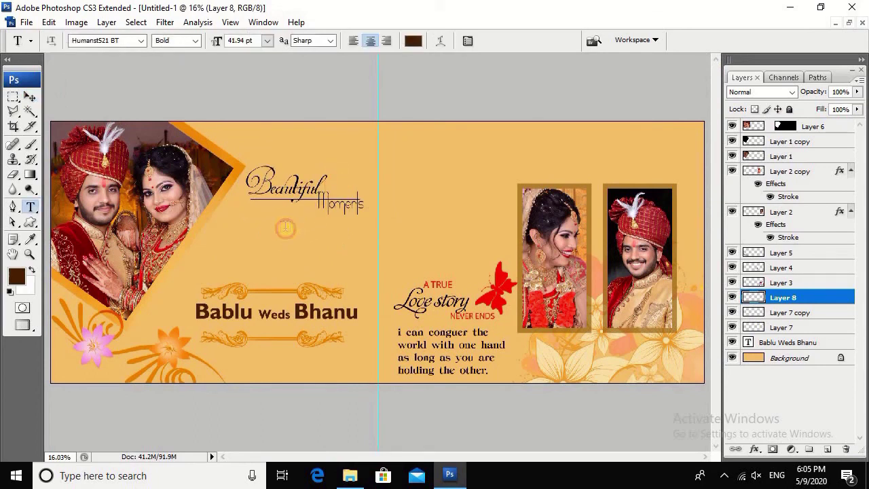
left_click(285, 229)
type("On...")
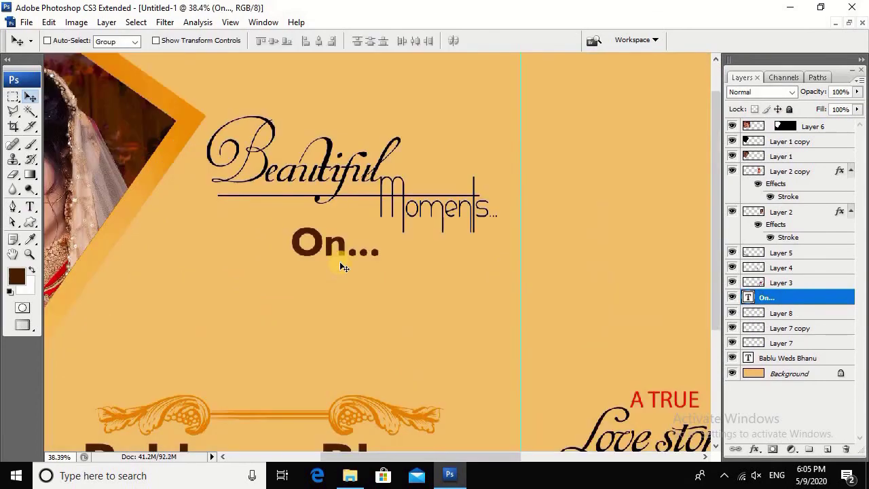
key("t")
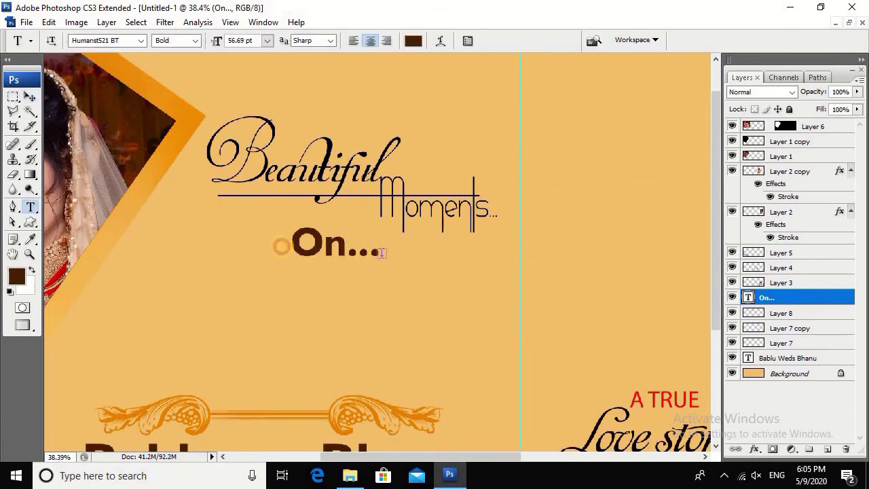
left_click(327, 257)
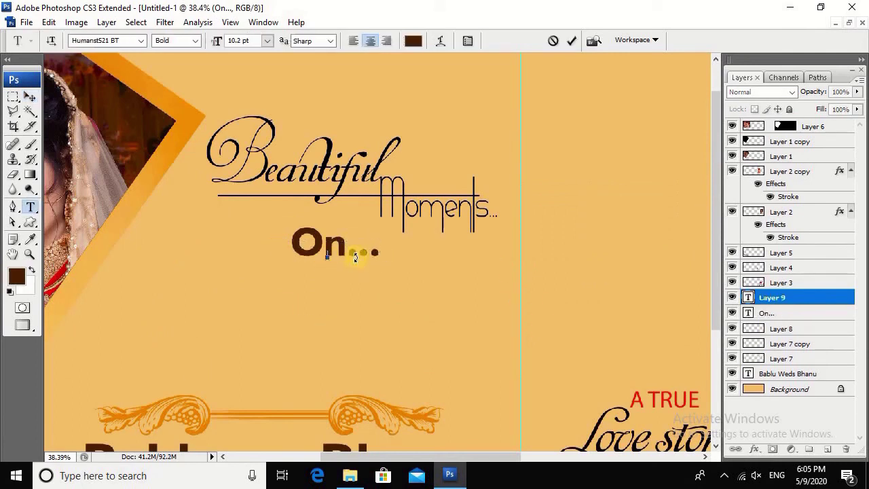
key("Escape")
left_click(377, 253)
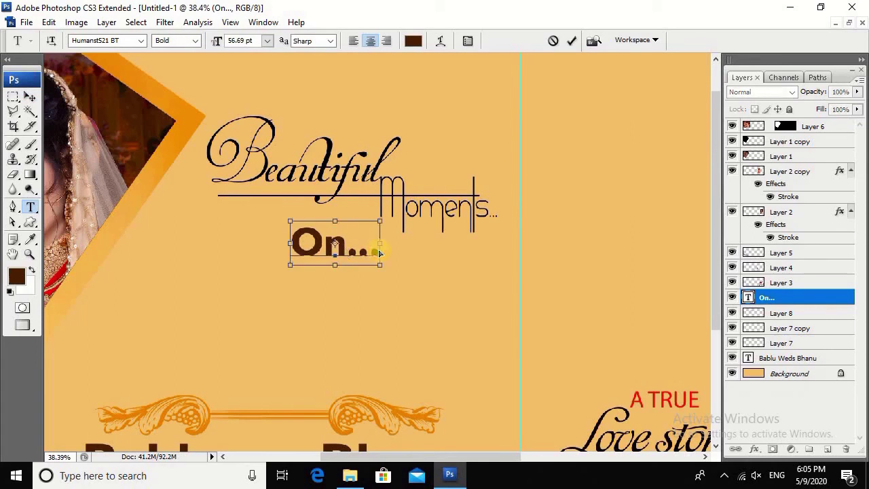
key("ctrl+a")
key("ctrl+t")
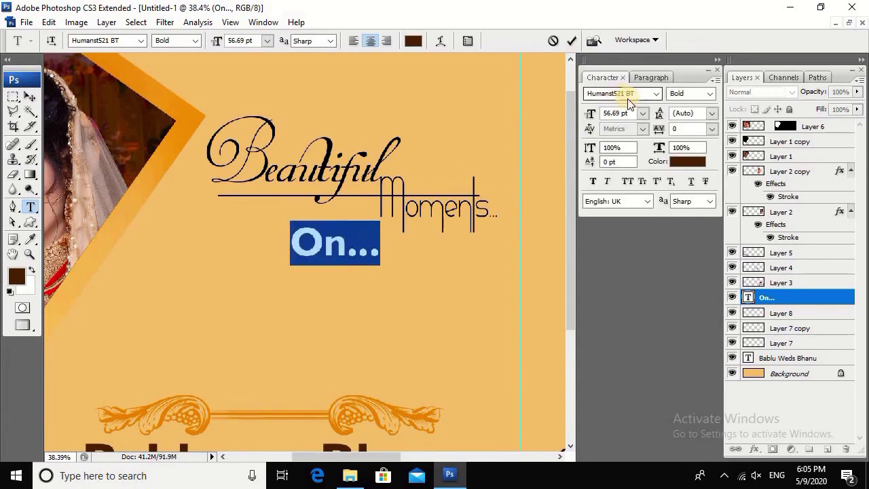
Change the On... font to Intro Script R.
left_click_drag(379, 250, 271, 245)
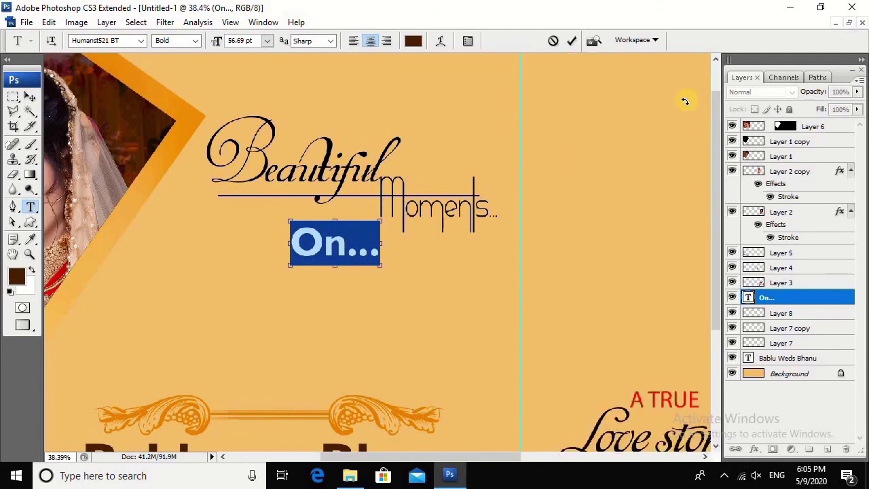
left_click(645, 93)
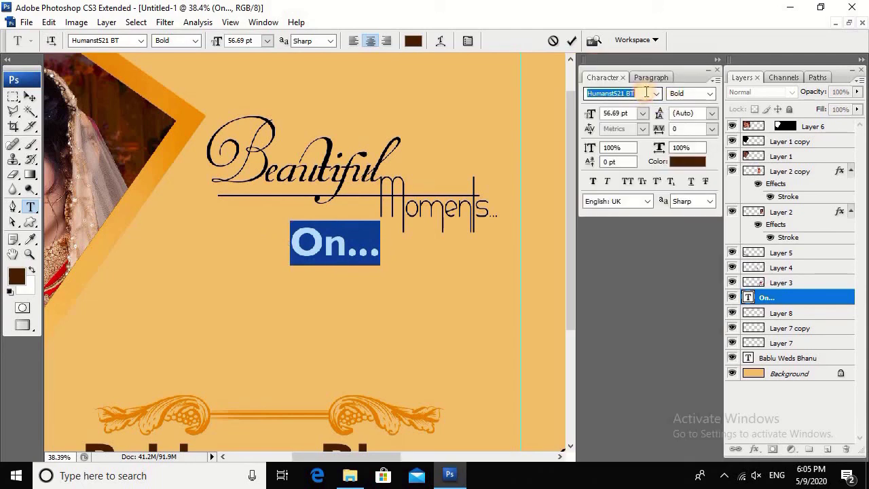
key("Down")
key("Down")
key("Down")
key("Down")
key("Down")
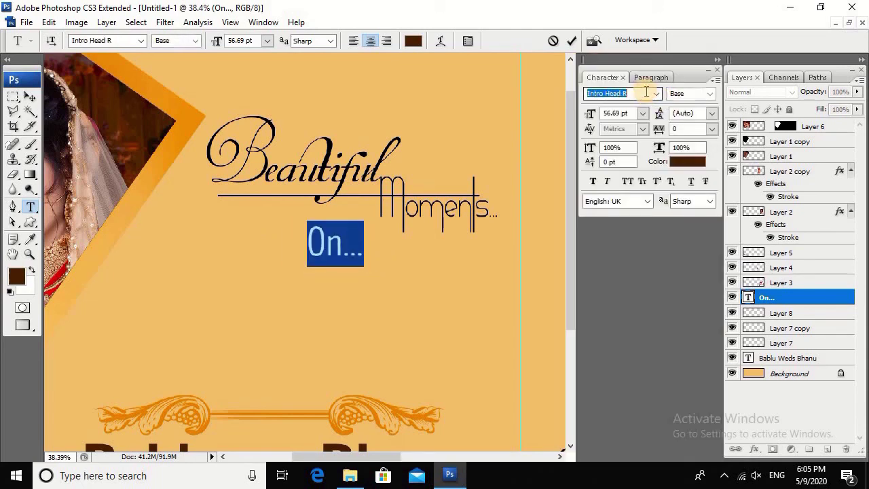
key("Down")
key("Down")
key("Up")
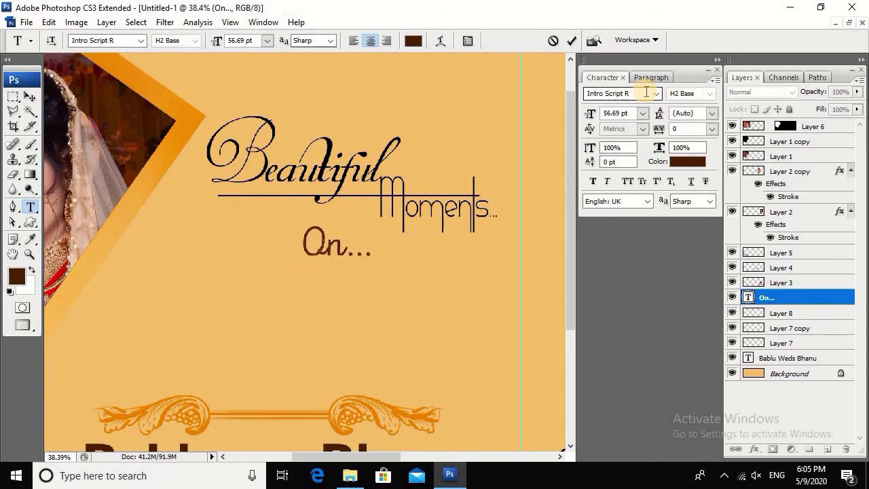
left_click(376, 253)
Duplicate On... below, retype it as 01-01-2020 and nudge it slightly left and down.
left_click_drag(343, 251, 384, 284)
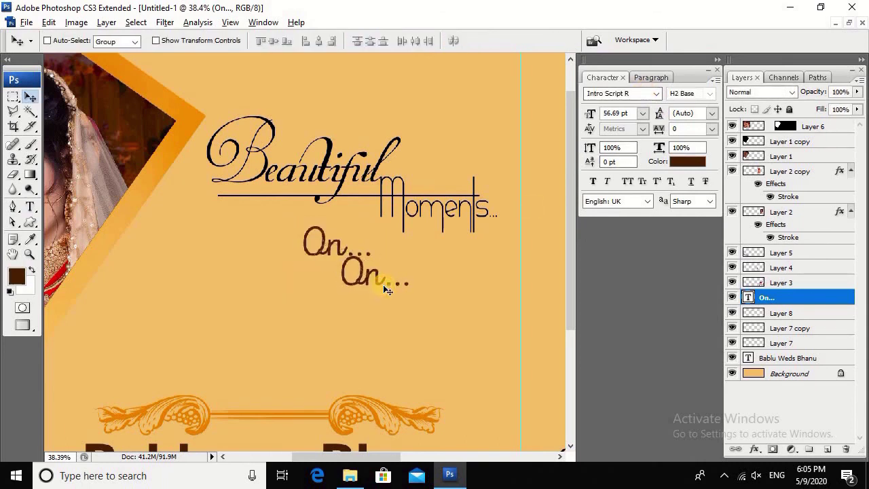
triple_click(383, 284)
type("O")
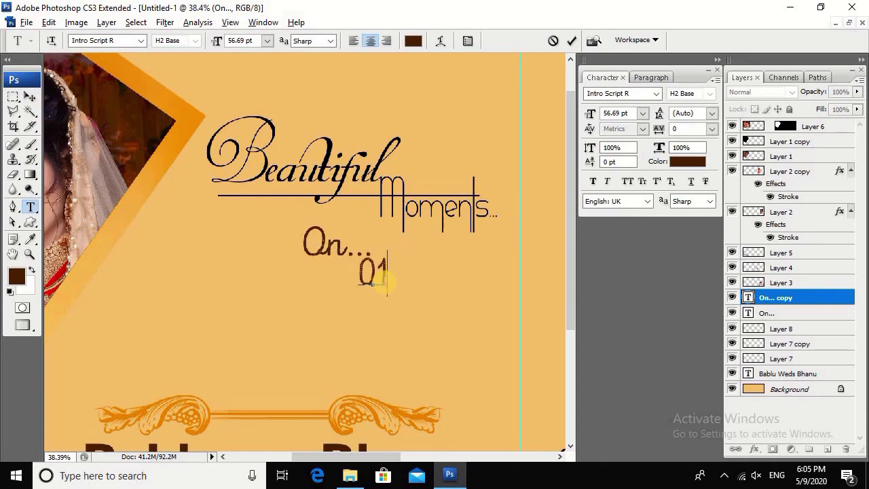
type("-01-20")
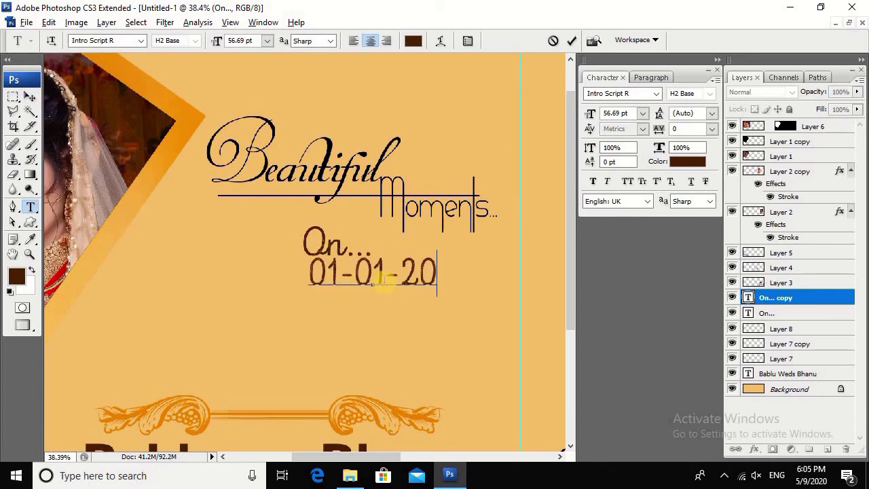
type("20")
key("ctrl+Return")
key("ctrl+0")
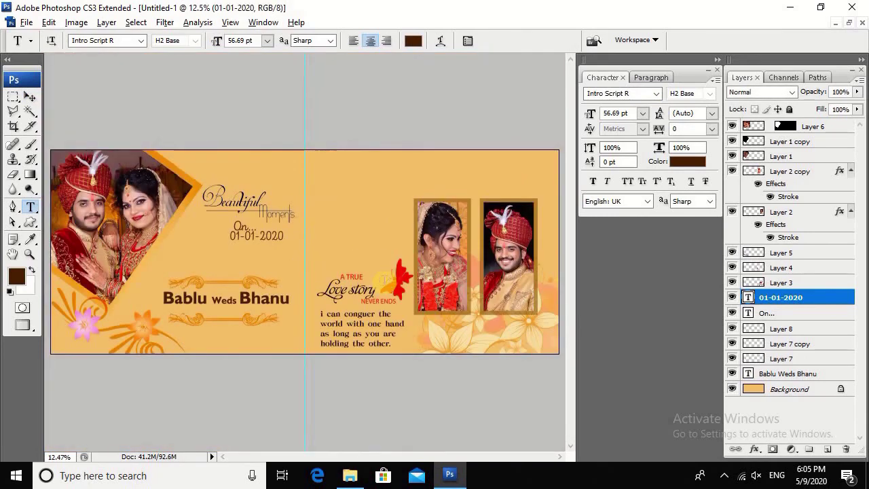
key("v")
key("shift+Left")
key("shift+Down")
key("shift+Down")
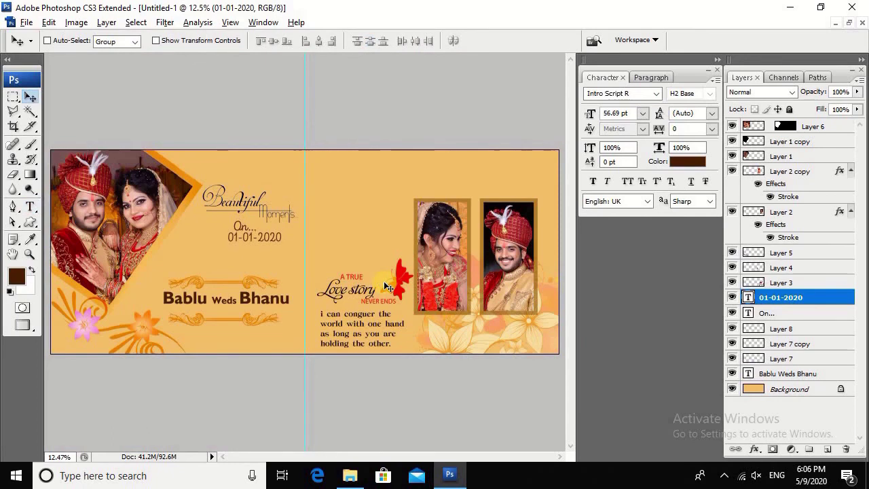
key("ctrl+minus")
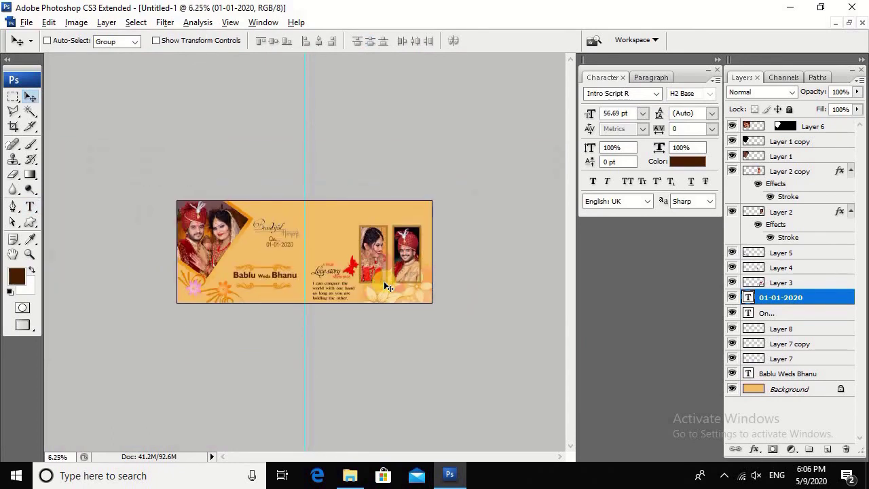
key("ctrl+0")
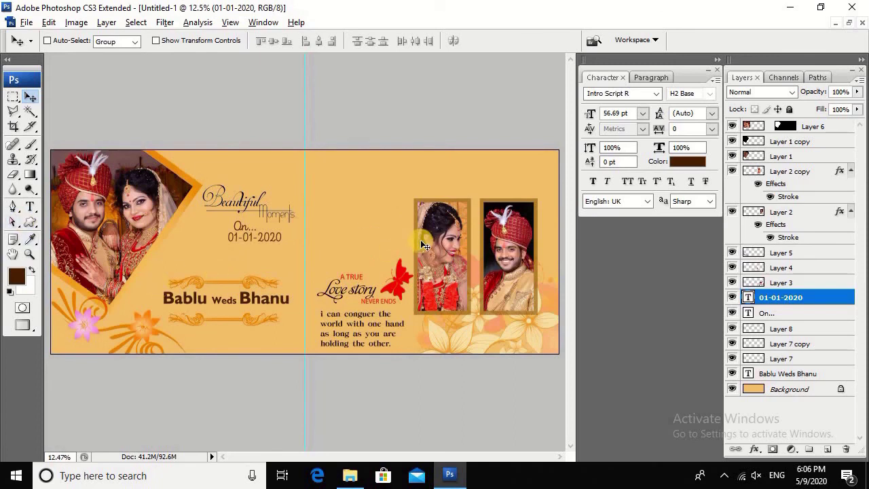
key("ctrl+minus")
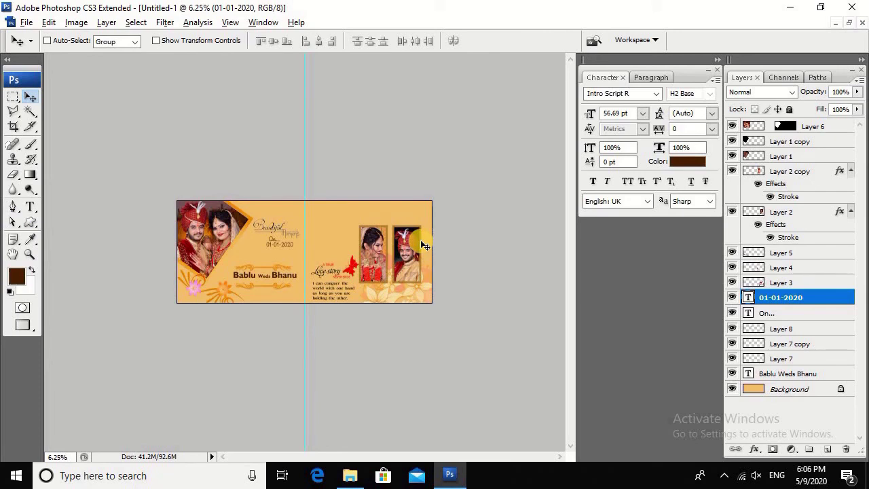
left_click_drag(218, 202, 311, 231)
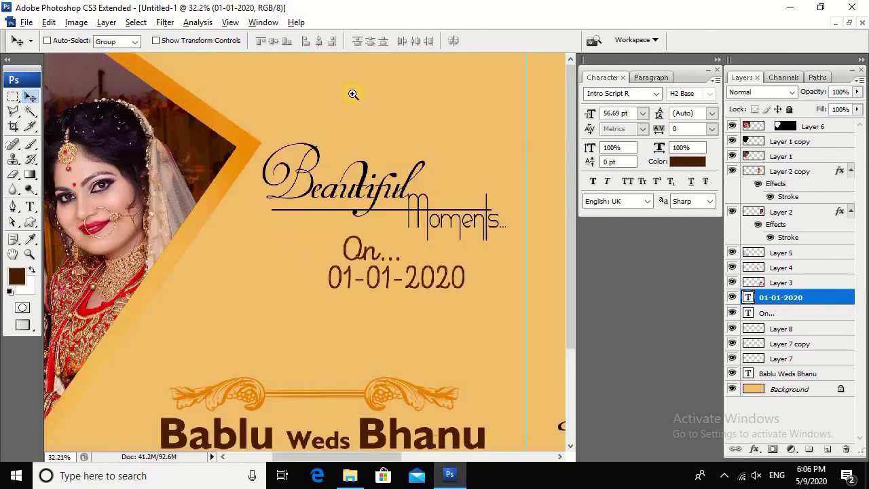
key("ctrl+0")
right_click(388, 188)
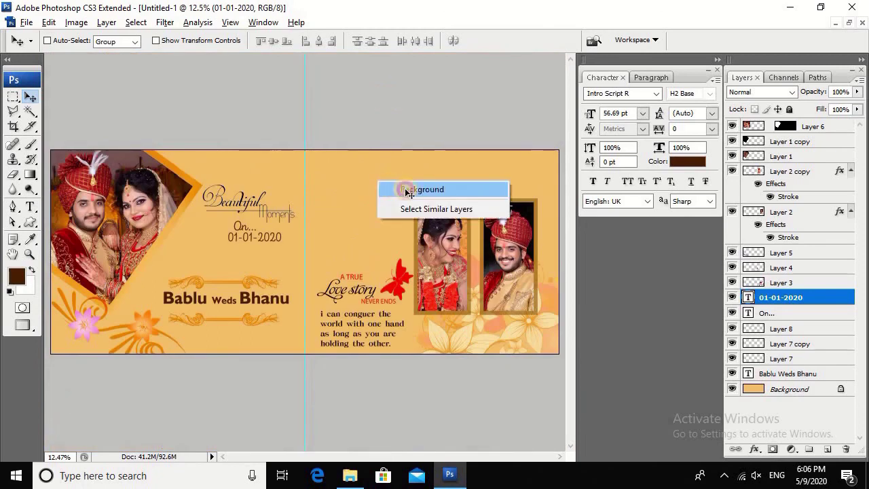
left_click(408, 191)
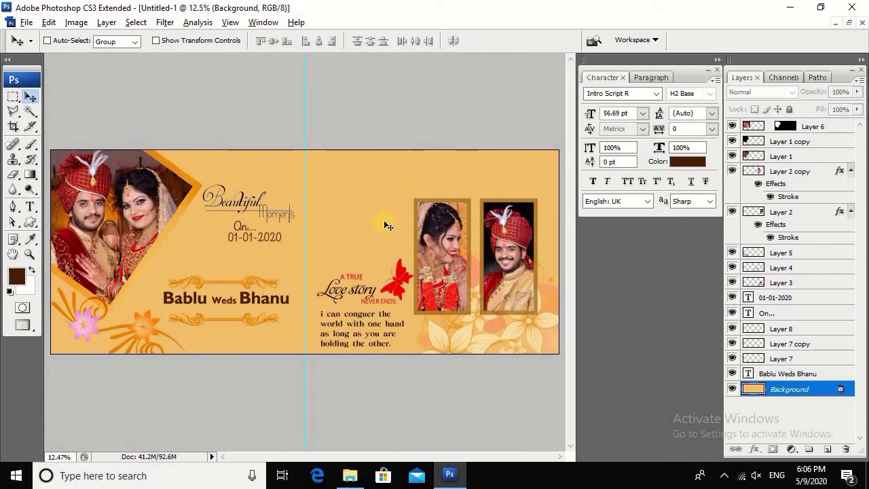